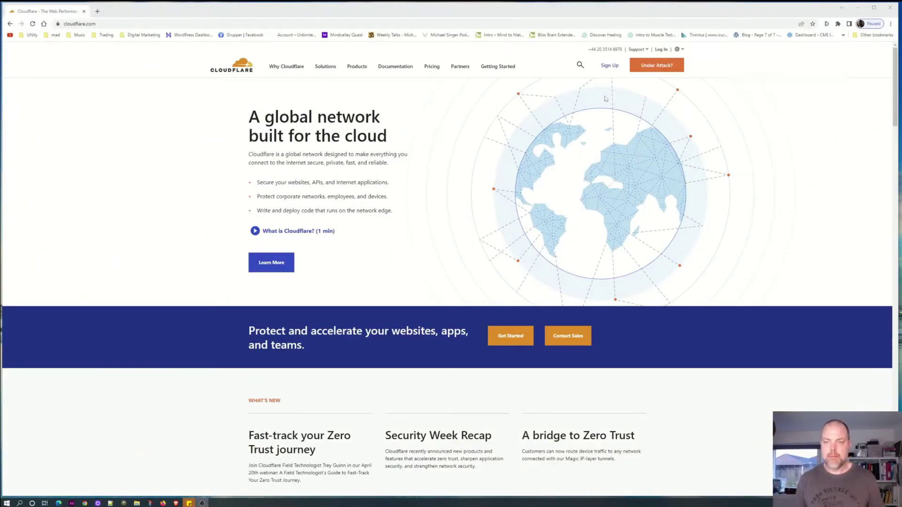
- Sign in to Cloudflare with the autofilled credentials and reach the dashboard Home websites list
{"action": "left_click", "coordinate": [609, 66]}
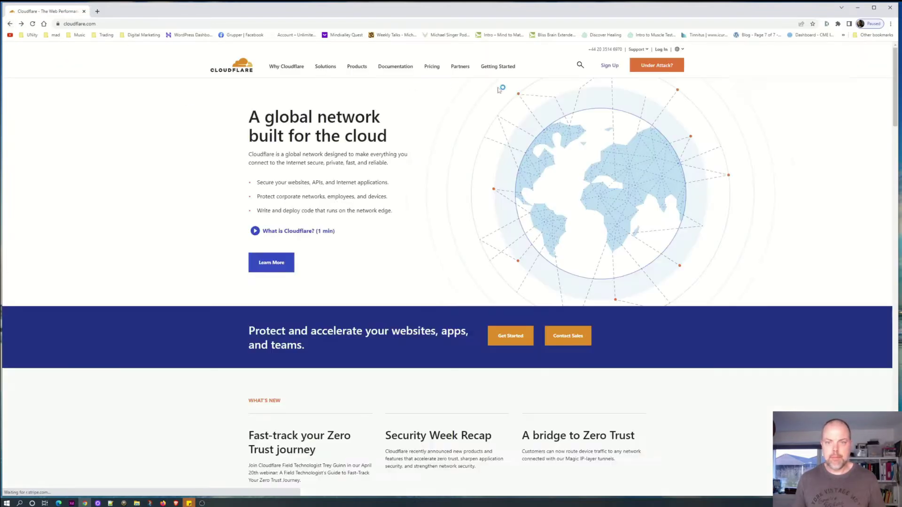
{"action": "left_click", "coordinate": [656, 64]}
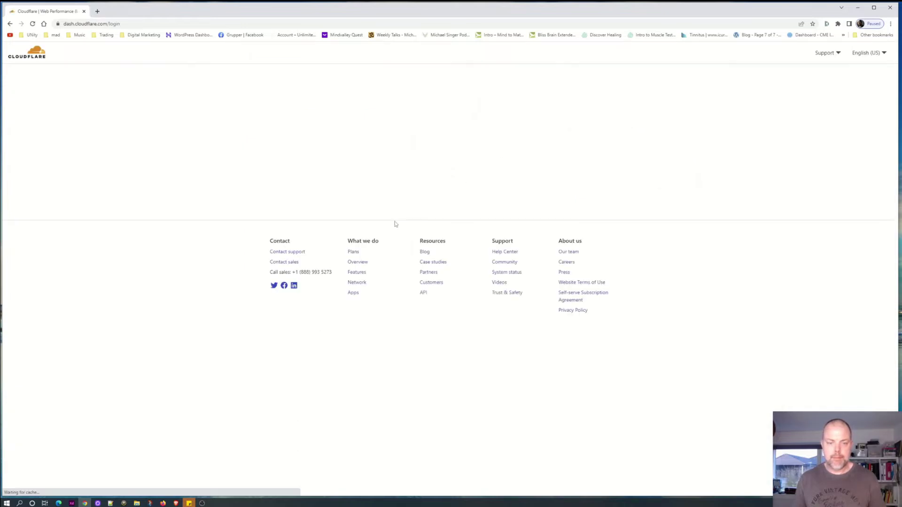
{"action": "left_click", "coordinate": [320, 187]}
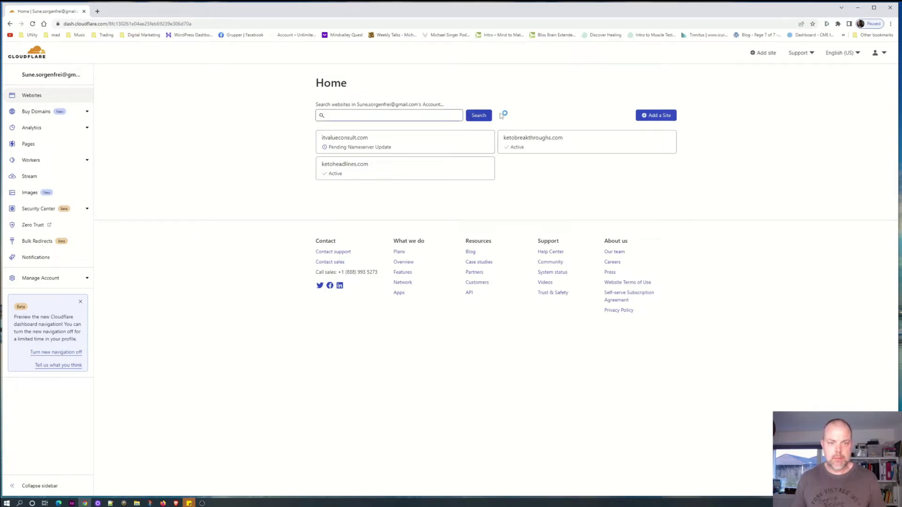
- Load godaddy.com in a new tab and view My Products from the account menu
{"action": "left_click", "coordinate": [97, 11]}
{"action": "type", "text": "god"}
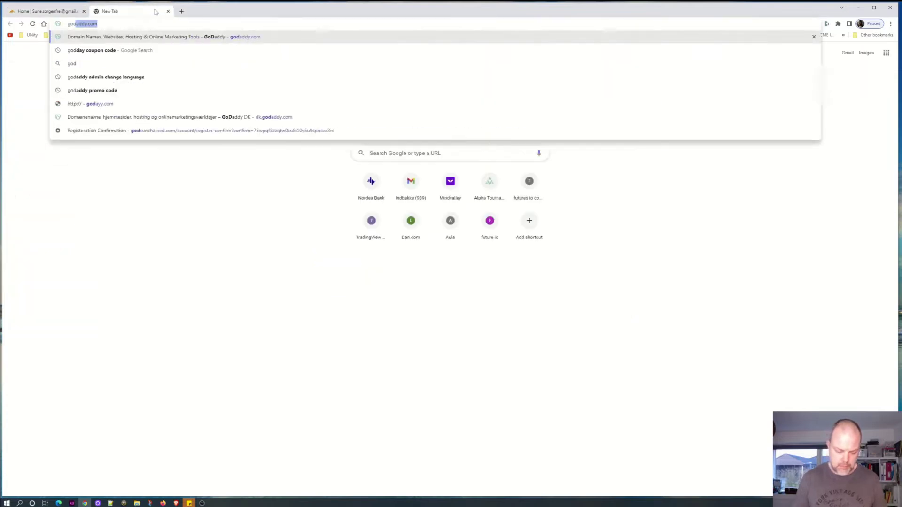
{"action": "type", "text": "addy.com"}
{"action": "key", "text": "Return"}
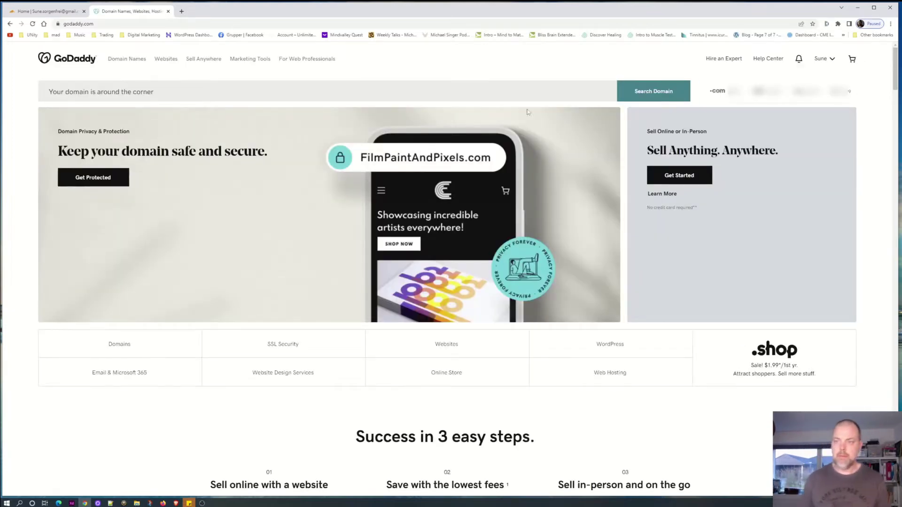
{"action": "left_click", "coordinate": [824, 61]}
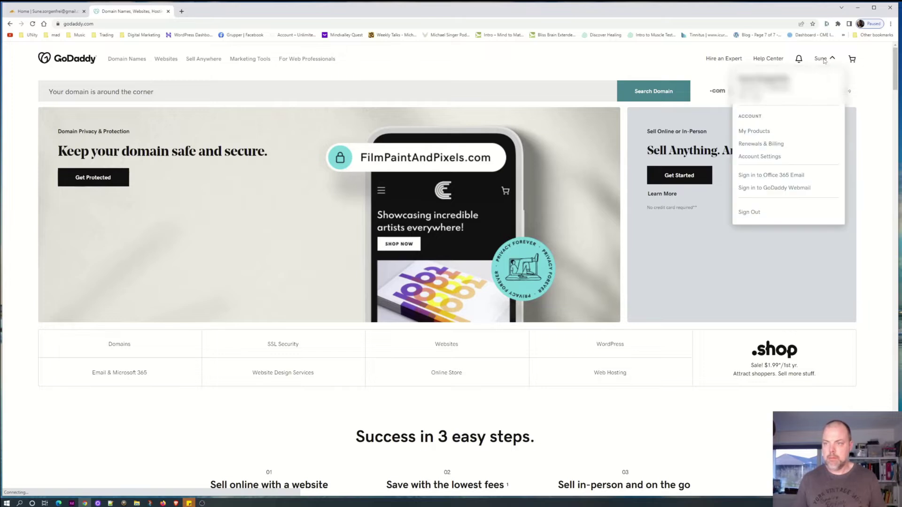
{"action": "left_click", "coordinate": [752, 131]}
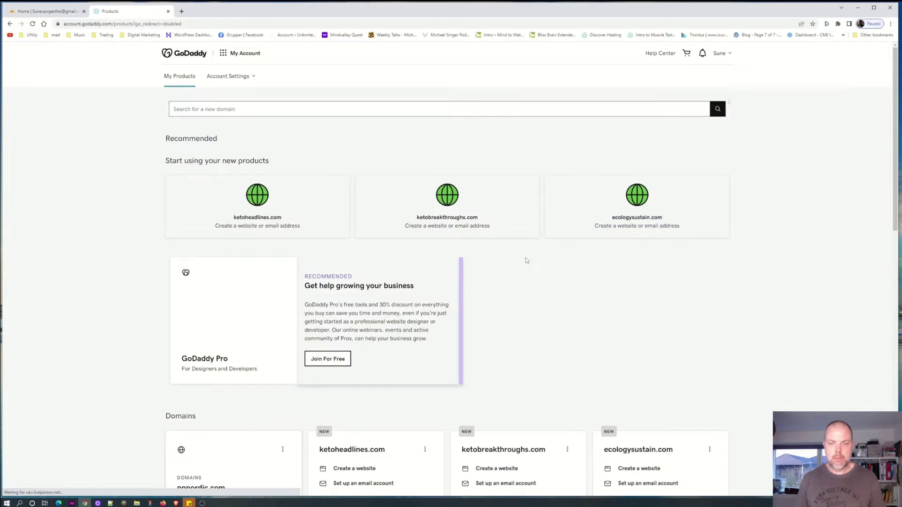
{"action": "scroll", "coordinate": [526, 260], "scroll_direction": "down", "scroll_amount": 2}
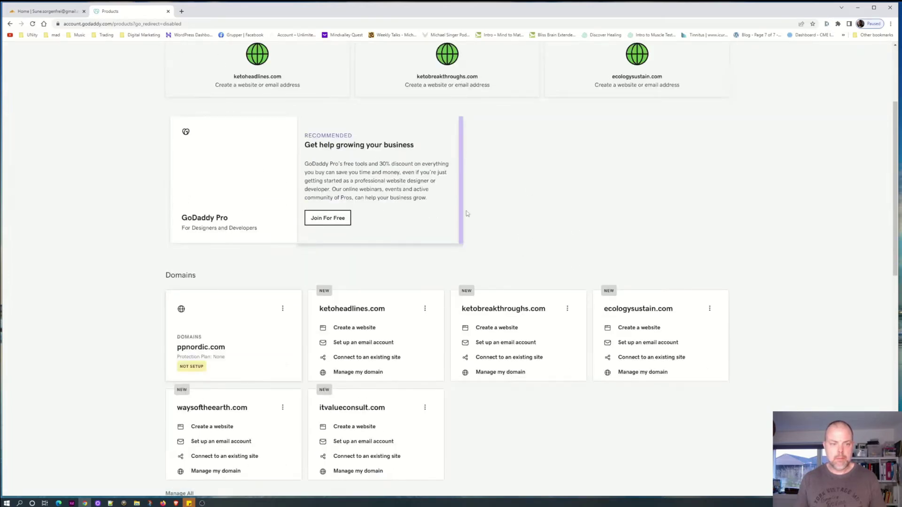
{"action": "scroll", "coordinate": [521, 187], "scroll_direction": "down", "scroll_amount": 2}
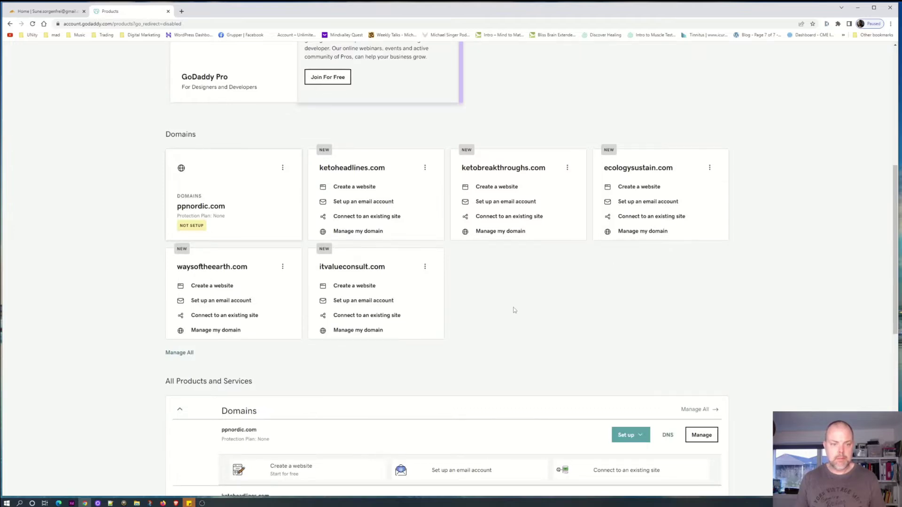
{"action": "scroll", "coordinate": [482, 292], "scroll_direction": "down", "scroll_amount": 1}
{"action": "scroll", "coordinate": [489, 284], "scroll_direction": "down", "scroll_amount": 2}
{"action": "scroll", "coordinate": [489, 284], "scroll_direction": "down", "scroll_amount": 1}
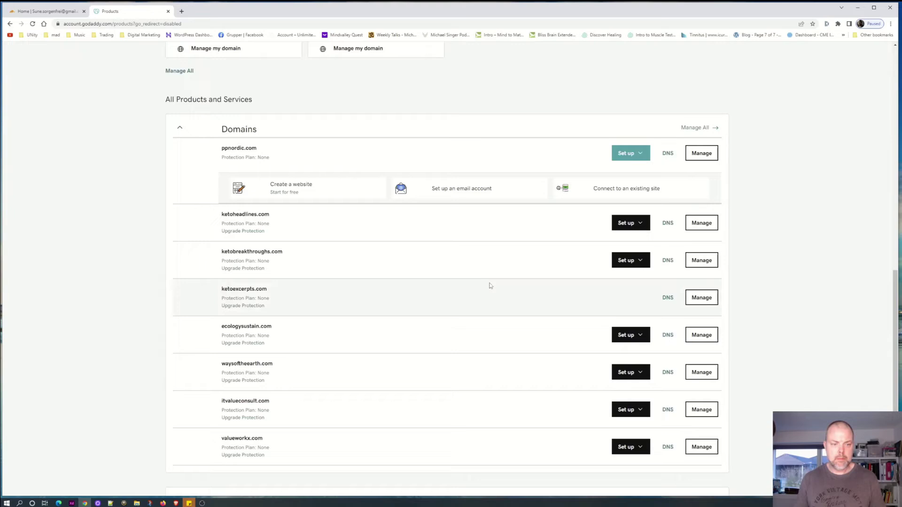
{"action": "scroll", "coordinate": [490, 284], "scroll_direction": "down", "scroll_amount": 3}
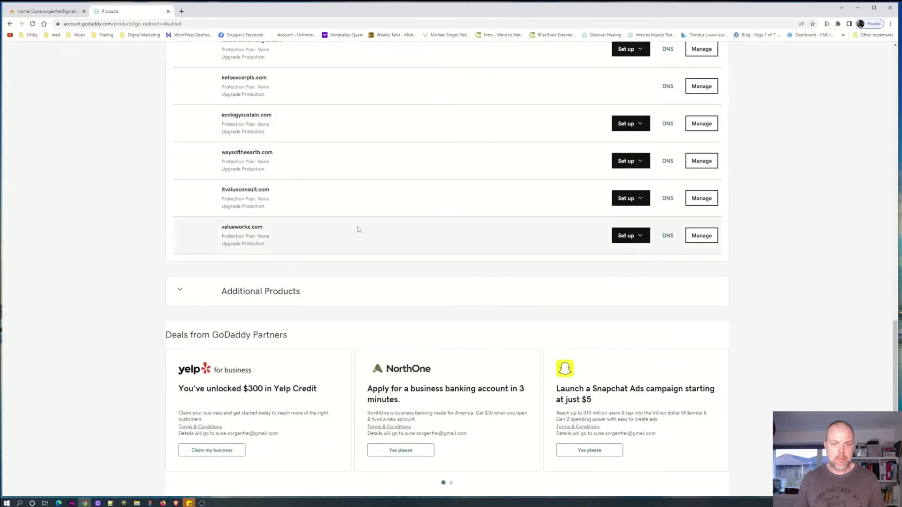
{"action": "scroll", "coordinate": [473, 239], "scroll_direction": "up", "scroll_amount": 3}
{"action": "scroll", "coordinate": [447, 261], "scroll_direction": "up", "scroll_amount": 2}
{"action": "scroll", "coordinate": [446, 261], "scroll_direction": "up", "scroll_amount": 1}
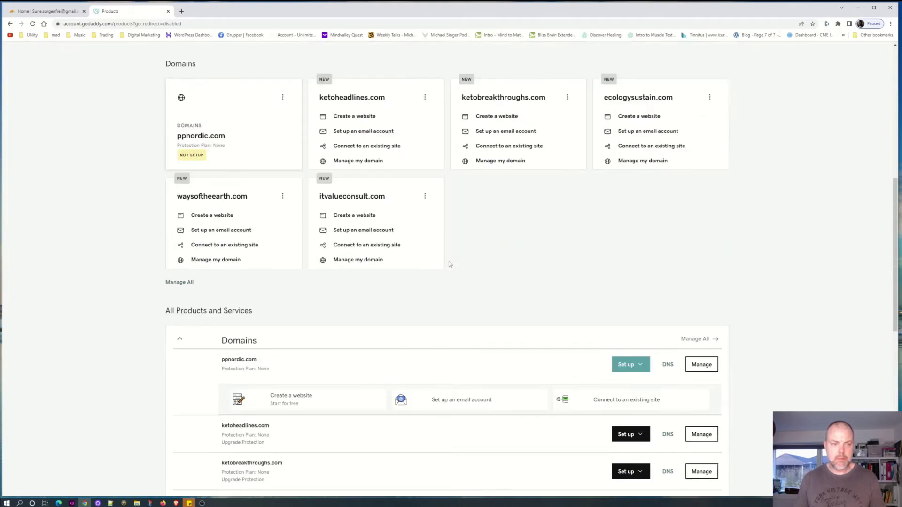
- From the full domain list, go to valueworkx.com's Domain Settings page
{"action": "left_click", "coordinate": [180, 283]}
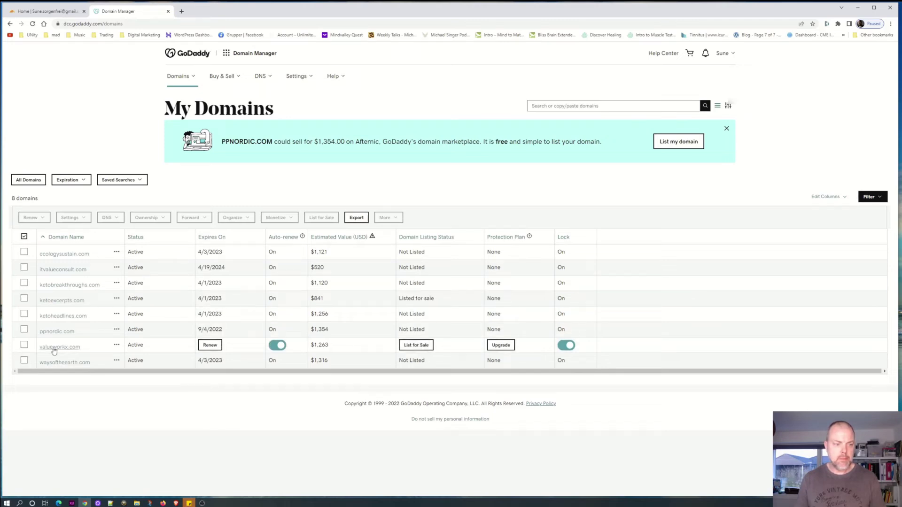
{"action": "mouse_move", "coordinate": [112, 345]}
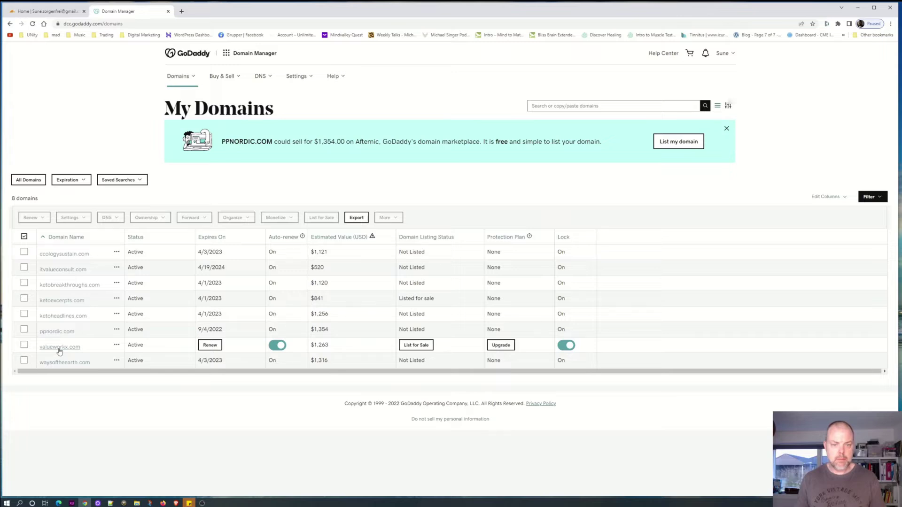
{"action": "left_click", "coordinate": [59, 347]}
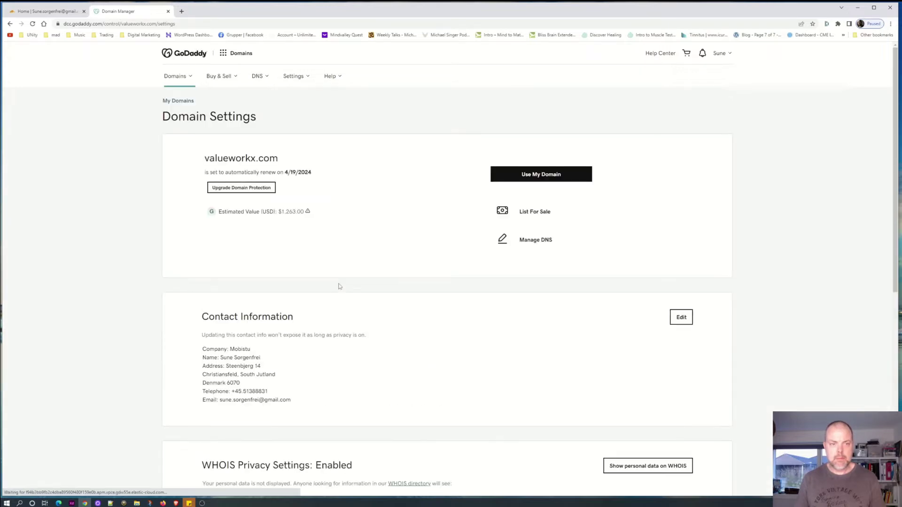
{"action": "scroll", "coordinate": [344, 272], "scroll_direction": "down", "scroll_amount": 4}
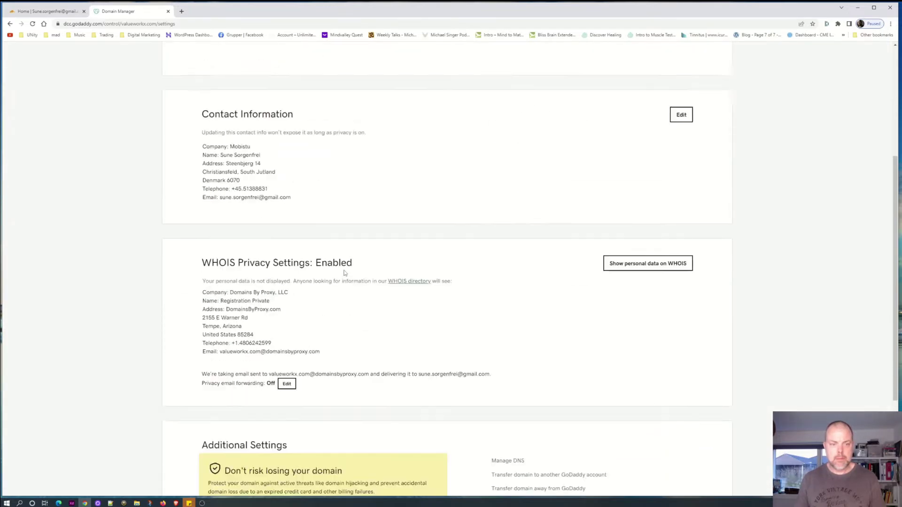
{"action": "scroll", "coordinate": [414, 254], "scroll_direction": "down", "scroll_amount": 2}
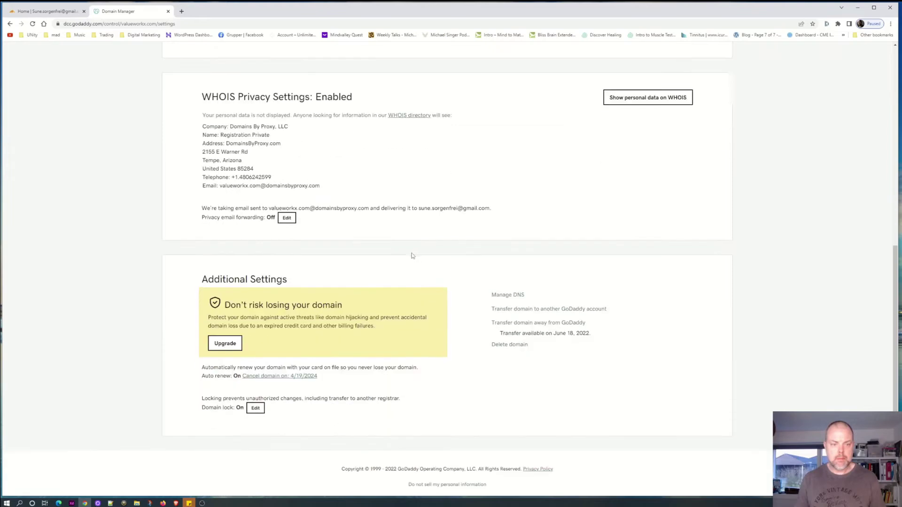
{"action": "scroll", "coordinate": [412, 256], "scroll_direction": "up", "scroll_amount": 5}
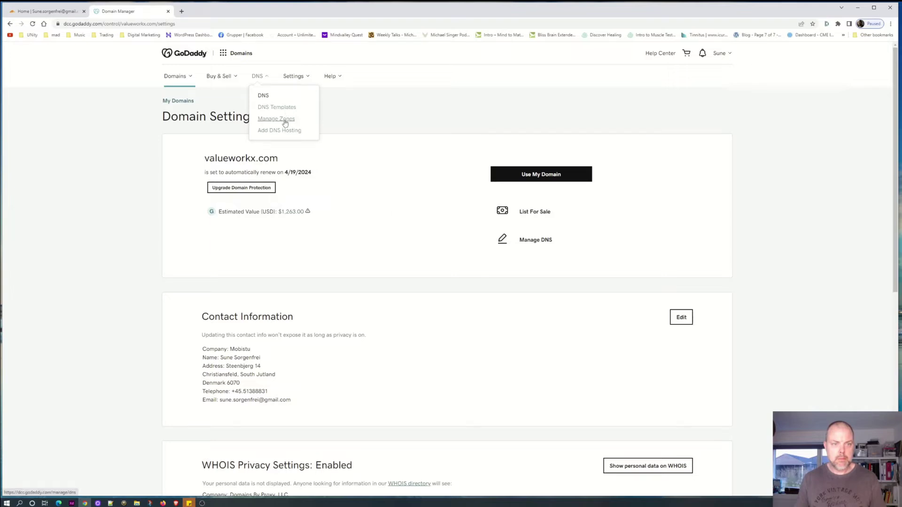
- Reach GoDaddy's DNS Management page, briefly viewing the DNS Templates page
{"action": "left_click", "coordinate": [284, 124]}
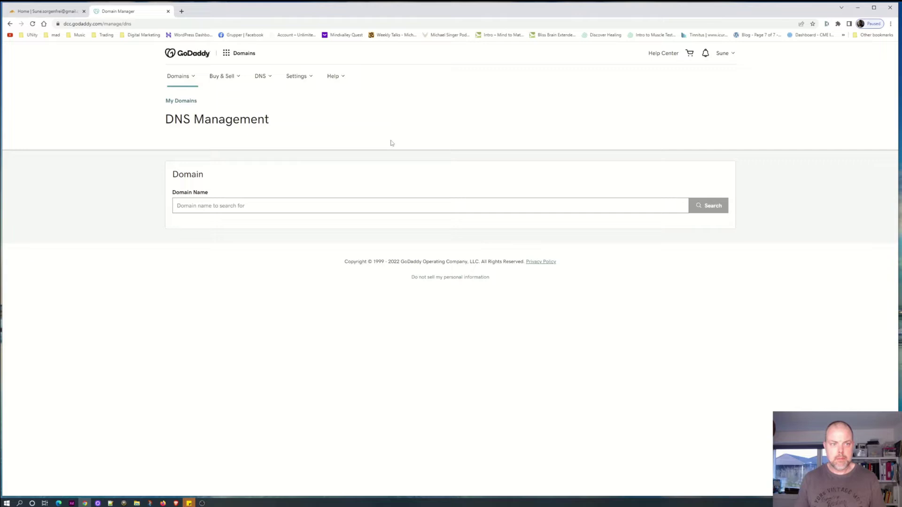
{"action": "left_click", "coordinate": [260, 79]}
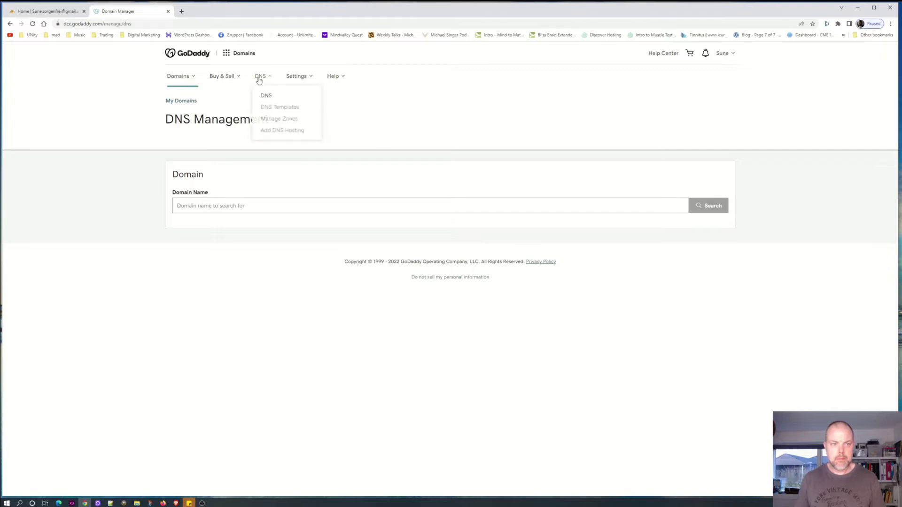
{"action": "left_click", "coordinate": [266, 107]}
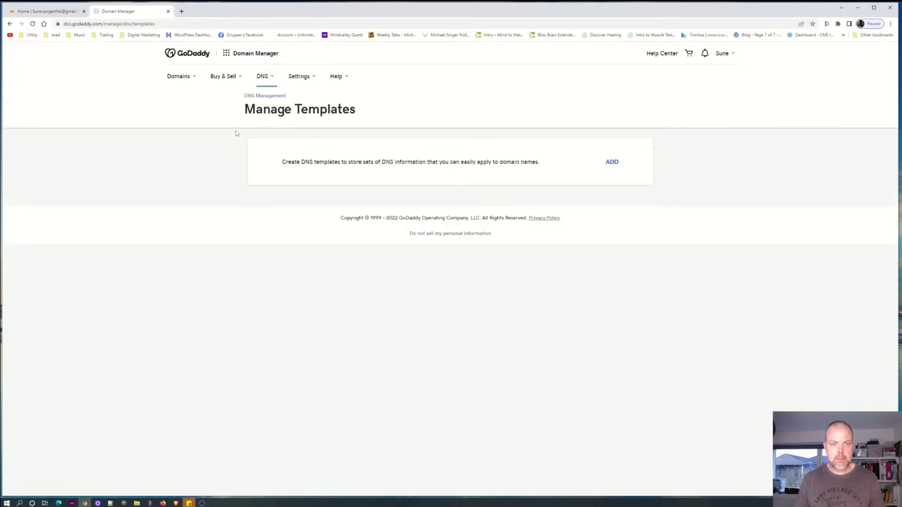
{"action": "left_click", "coordinate": [265, 95]}
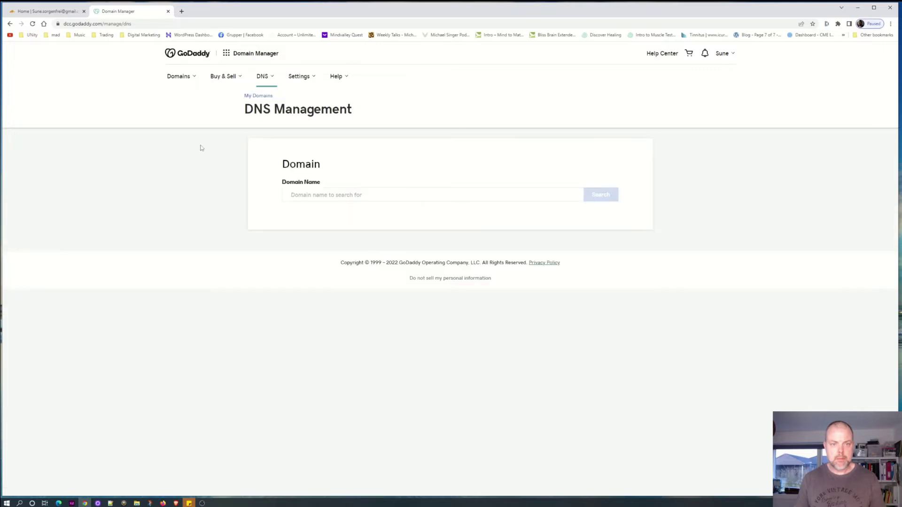
- Look up valueworkx.com in the Domain Name field to load its DNS records and nameservers
{"action": "left_click", "coordinate": [366, 197]}
{"action": "type", "text": "va"}
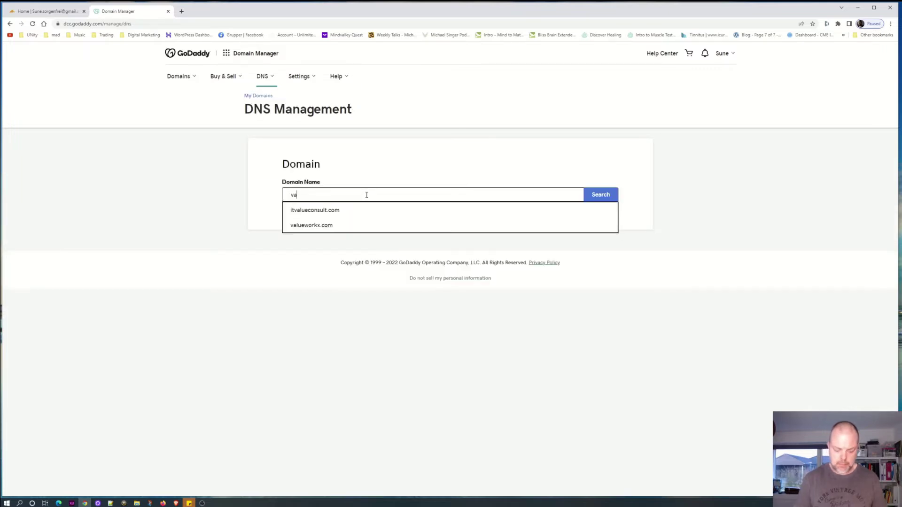
{"action": "type", "text": "luewor"}
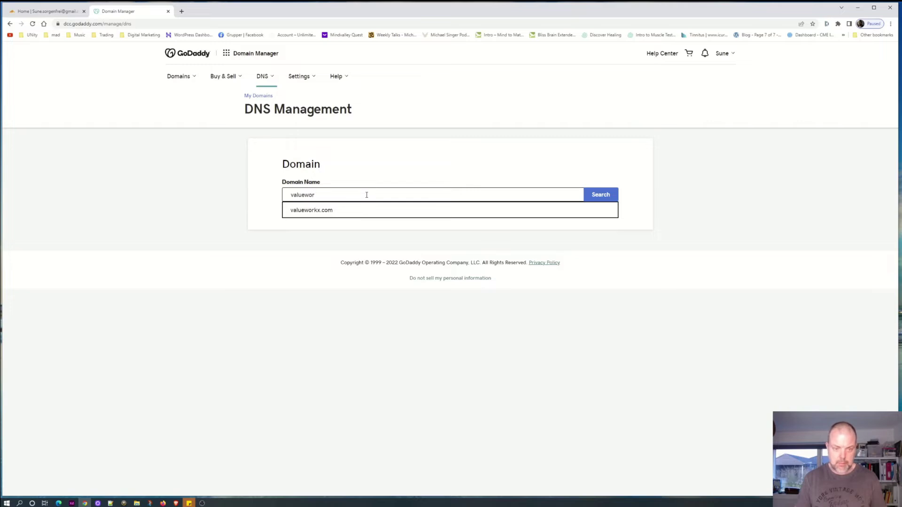
{"action": "key", "text": "Down"}
{"action": "key", "text": "Return"}
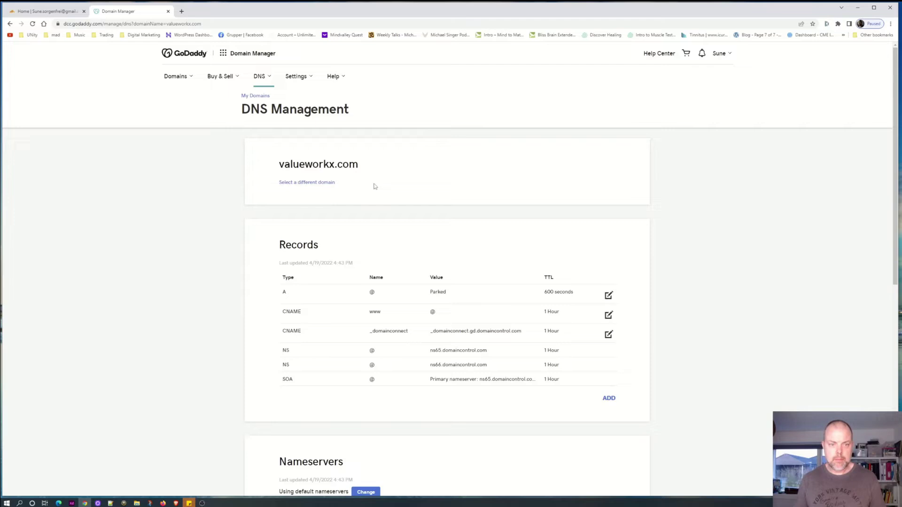
{"action": "scroll", "coordinate": [375, 184], "scroll_direction": "down", "scroll_amount": 1}
{"action": "scroll", "coordinate": [376, 184], "scroll_direction": "down", "scroll_amount": 2}
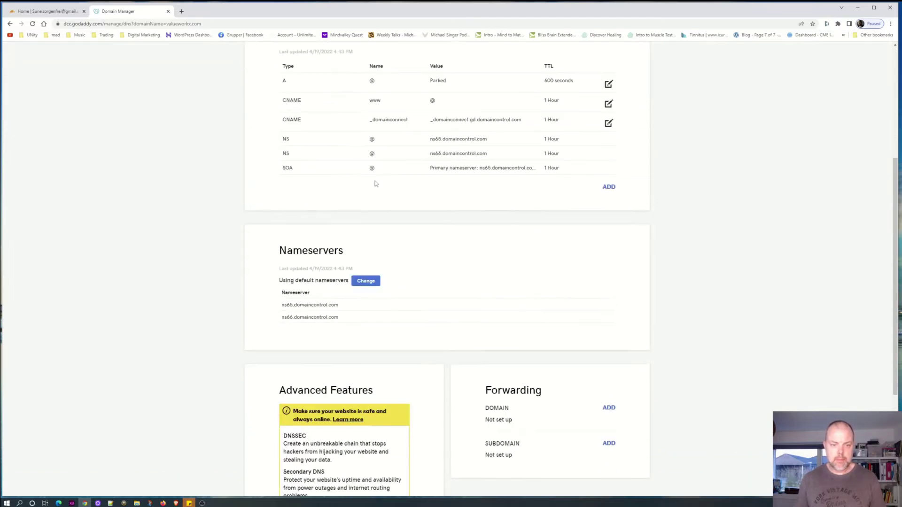
{"action": "scroll", "coordinate": [373, 185], "scroll_direction": "down", "scroll_amount": 1}
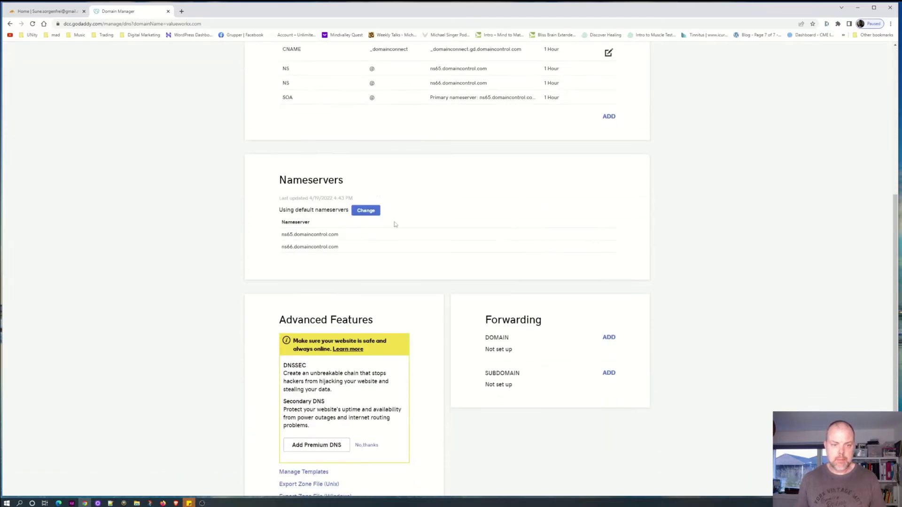
- Start changing valueworkx.com's nameservers using 'Enter my own nameservers (advanced)', then return to Cloudflare
{"action": "left_click", "coordinate": [365, 211]}
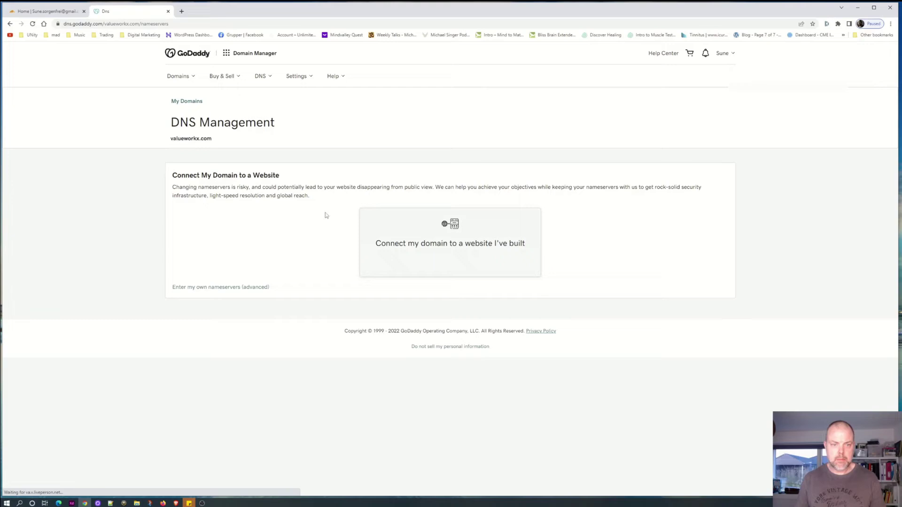
{"action": "left_click", "coordinate": [218, 287]}
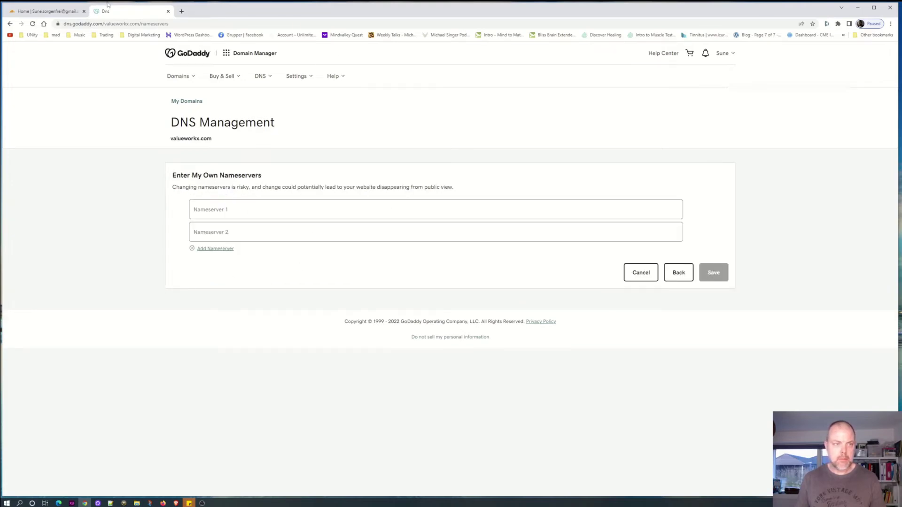
{"action": "left_click", "coordinate": [34, 11]}
- Add valueworkx.com as a new site in Cloudflare via Add a Site
{"action": "left_click", "coordinate": [406, 116]}
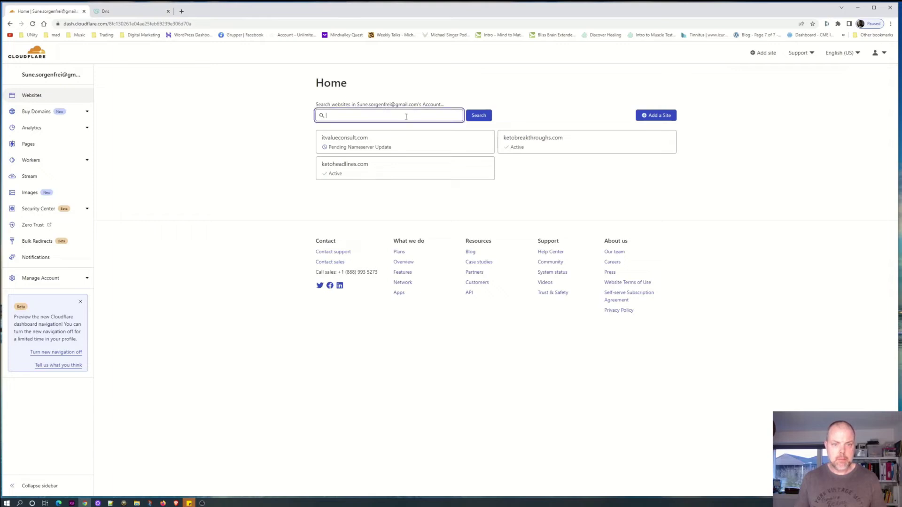
{"action": "type", "text": "valuewor"}
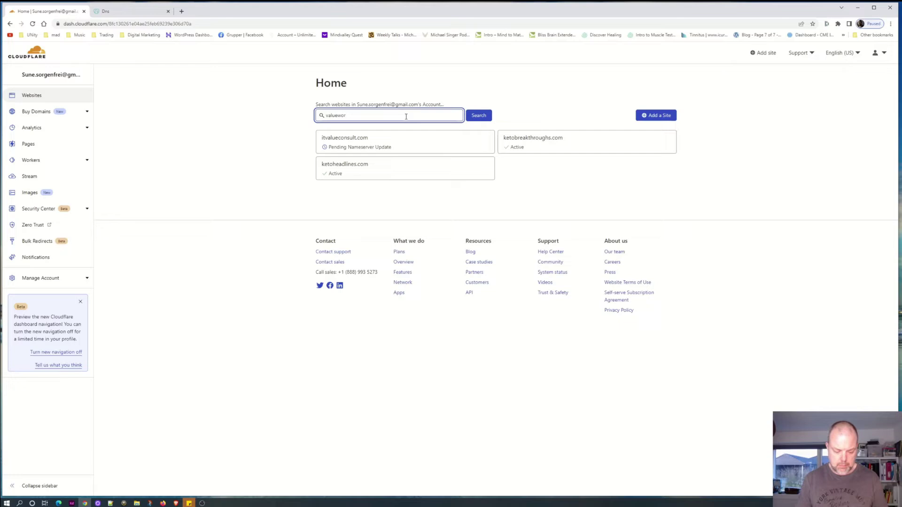
{"action": "type", "text": "kx.com"}
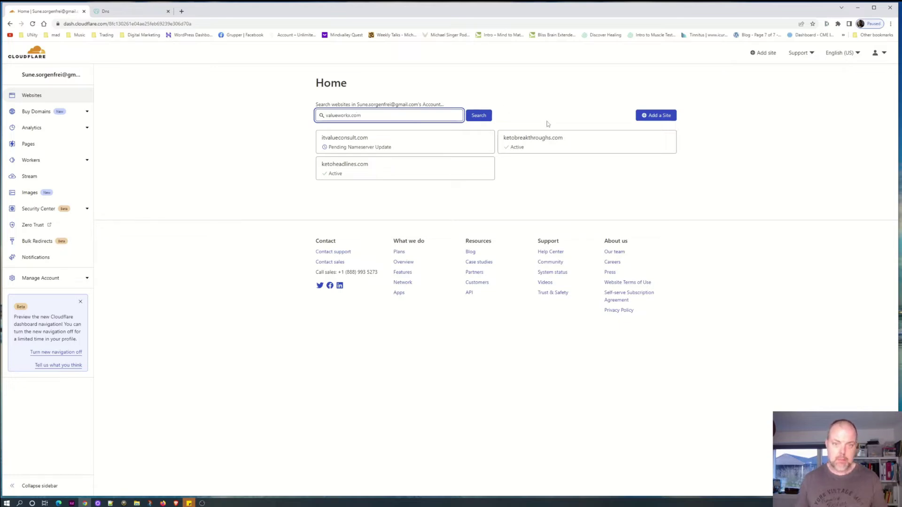
{"action": "left_click", "coordinate": [655, 115]}
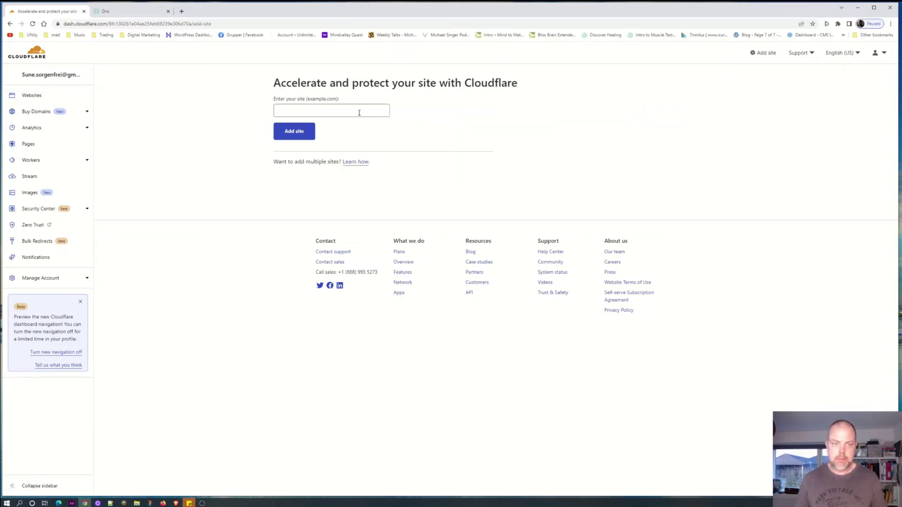
{"action": "left_click", "coordinate": [352, 109]}
{"action": "type", "text": "valu"}
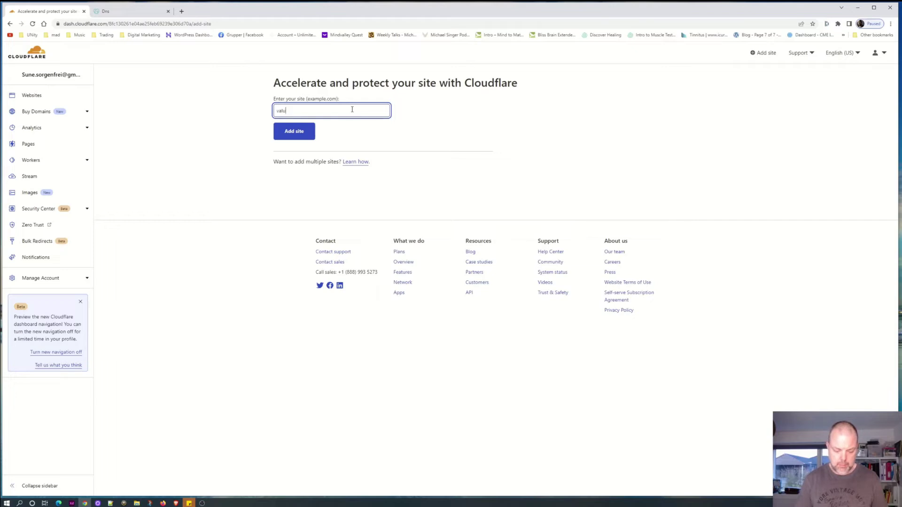
{"action": "type", "text": "eworkx"}
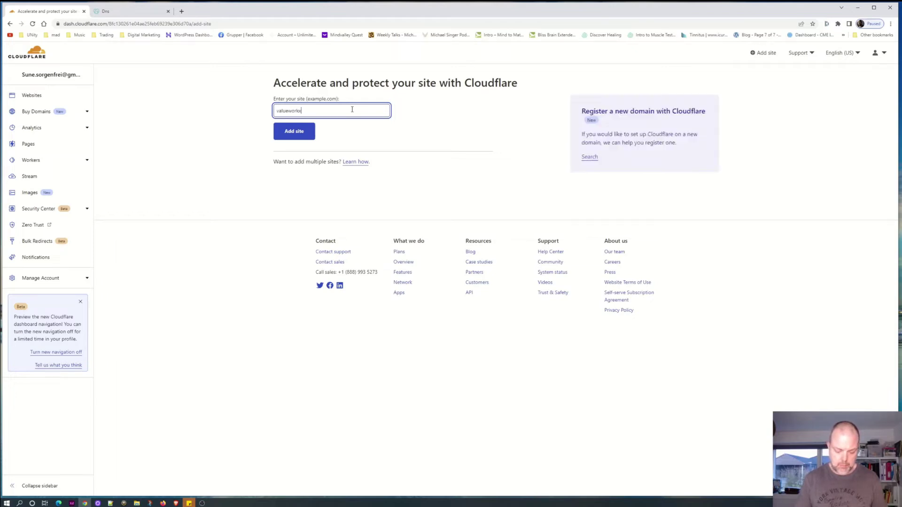
{"action": "type", "text": "m"}
{"action": "left_click", "coordinate": [292, 134]}
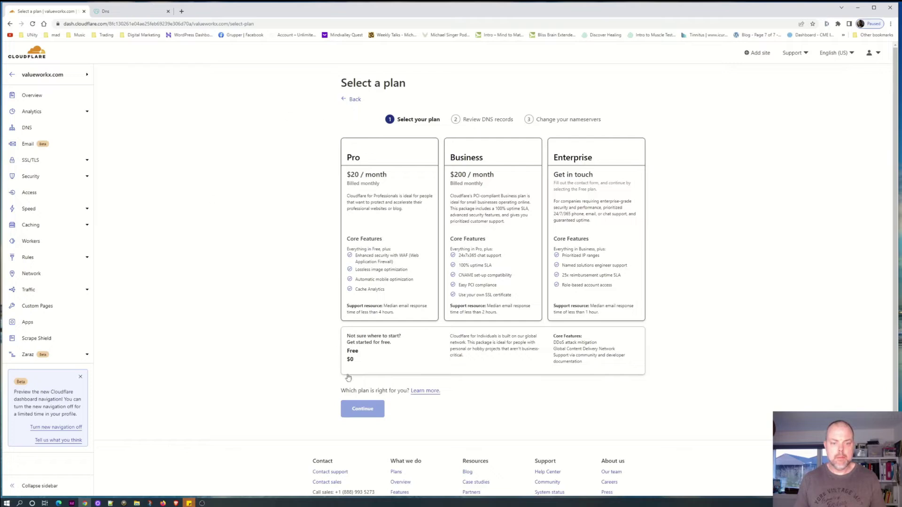
- Select the Free plan for valueworkx.com
{"action": "left_click", "coordinate": [370, 364]}
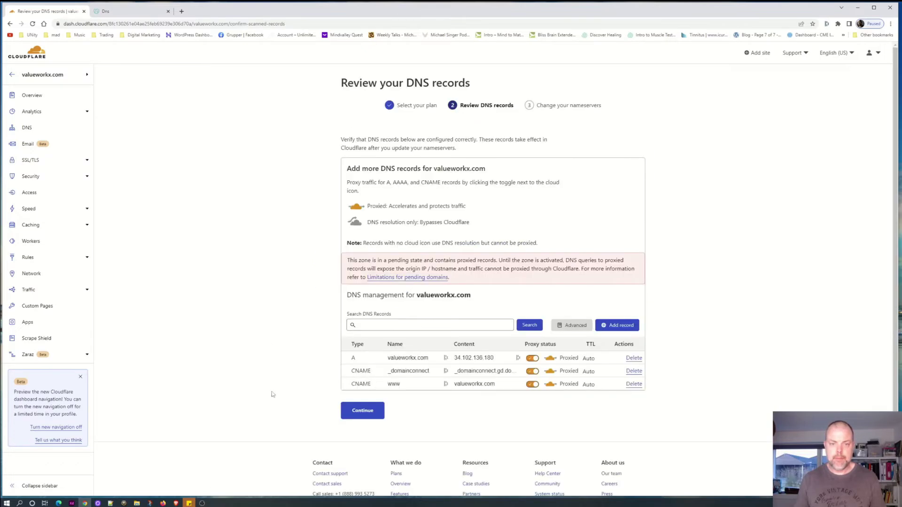
{"action": "scroll", "coordinate": [305, 280], "scroll_direction": "down", "scroll_amount": 2}
{"action": "scroll", "coordinate": [304, 280], "scroll_direction": "up", "scroll_amount": 2}
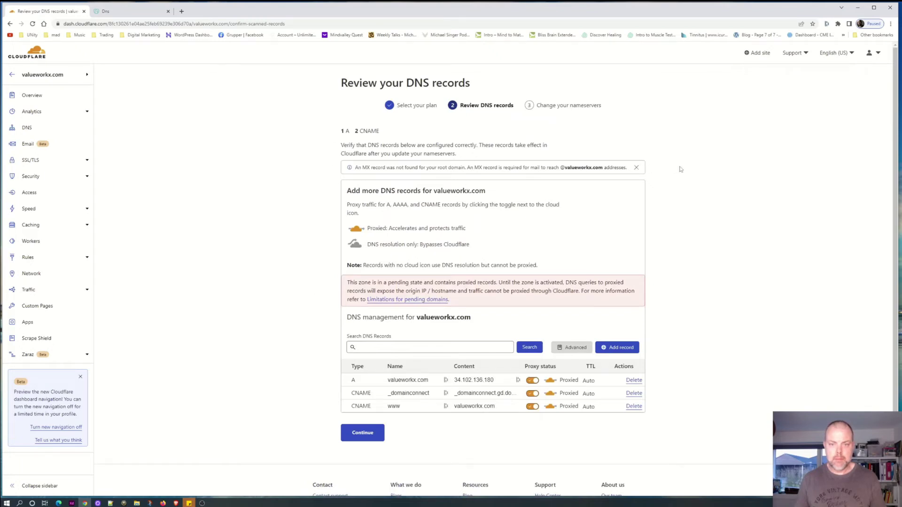
{"action": "scroll", "coordinate": [491, 265], "scroll_direction": "down", "scroll_amount": 2}
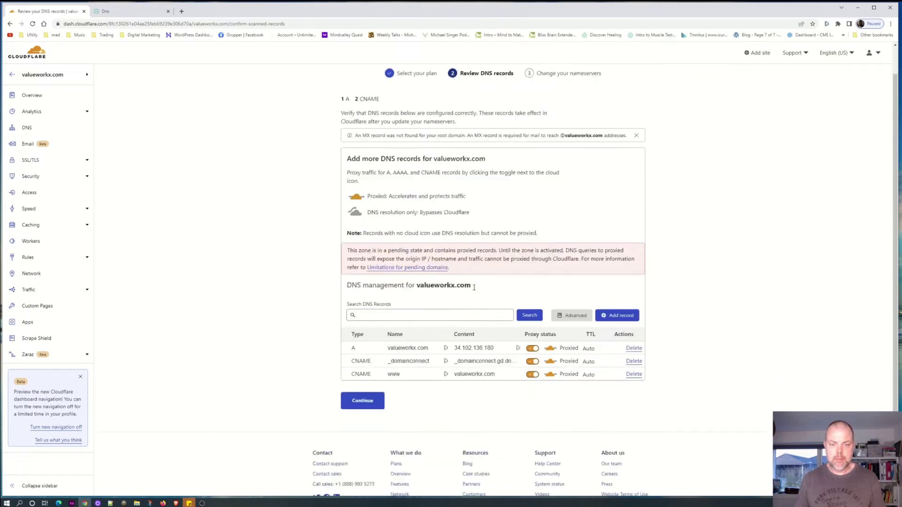
{"action": "scroll", "coordinate": [471, 289], "scroll_direction": "up", "scroll_amount": 2}
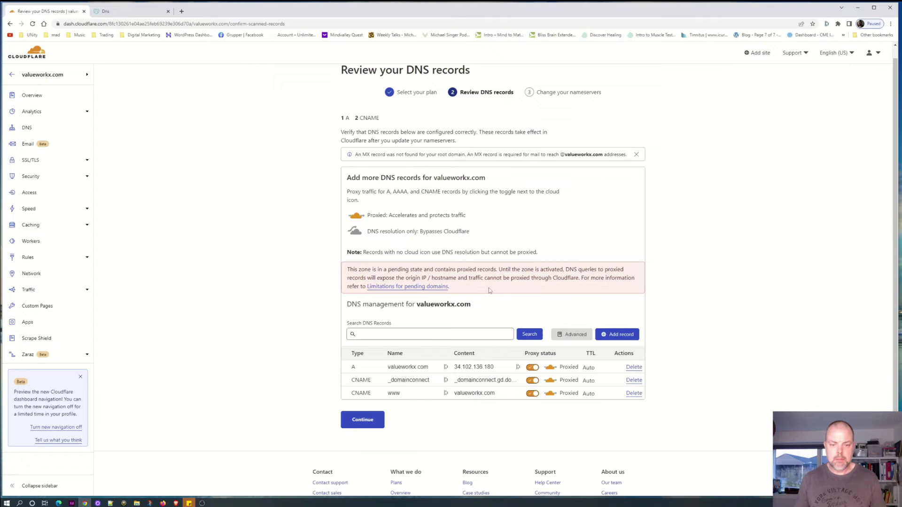
{"action": "scroll", "coordinate": [489, 289], "scroll_direction": "down", "scroll_amount": 2}
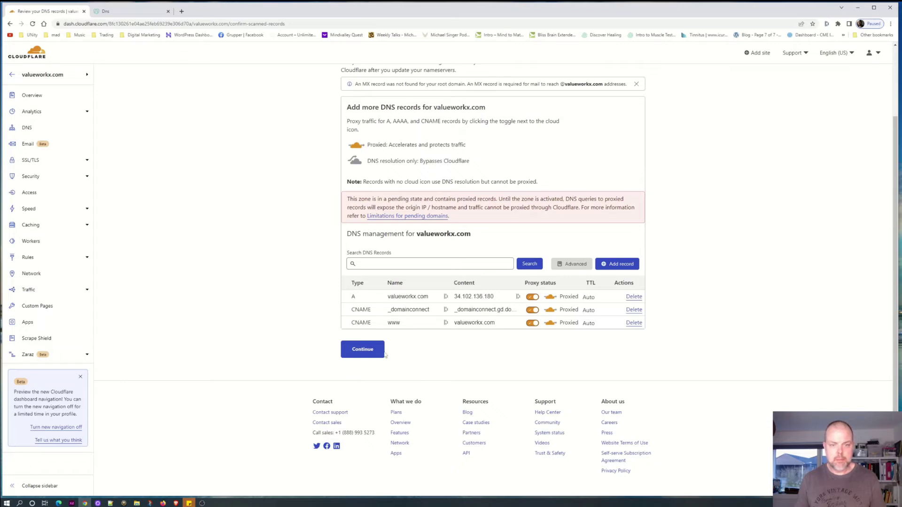
- Continue to the nameserver instructions, copy dante.ns.cloudflare.com, and switch to the GoDaddy form
{"action": "left_click", "coordinate": [352, 350]}
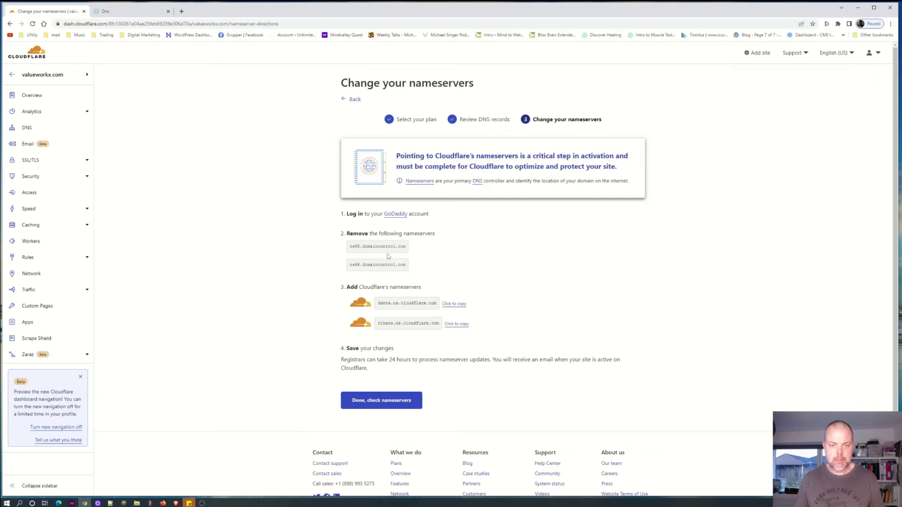
{"action": "triple_click", "coordinate": [425, 303]}
{"action": "left_click", "coordinate": [455, 304]}
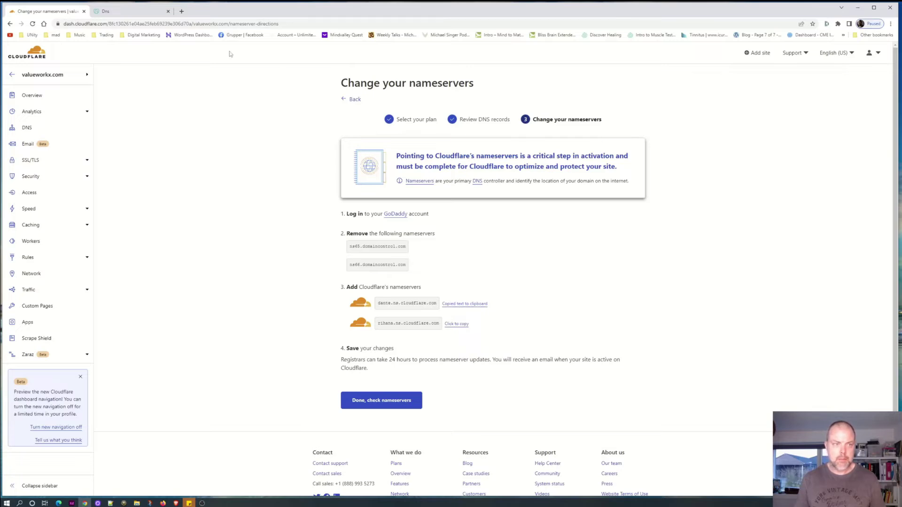
{"action": "left_click", "coordinate": [112, 11]}
- Fill Nameserver 1 with dante.ns.cloudflare.com and Nameserver 2 with rihana.ns.cloudflare.com, then save
{"action": "left_click", "coordinate": [333, 212]}
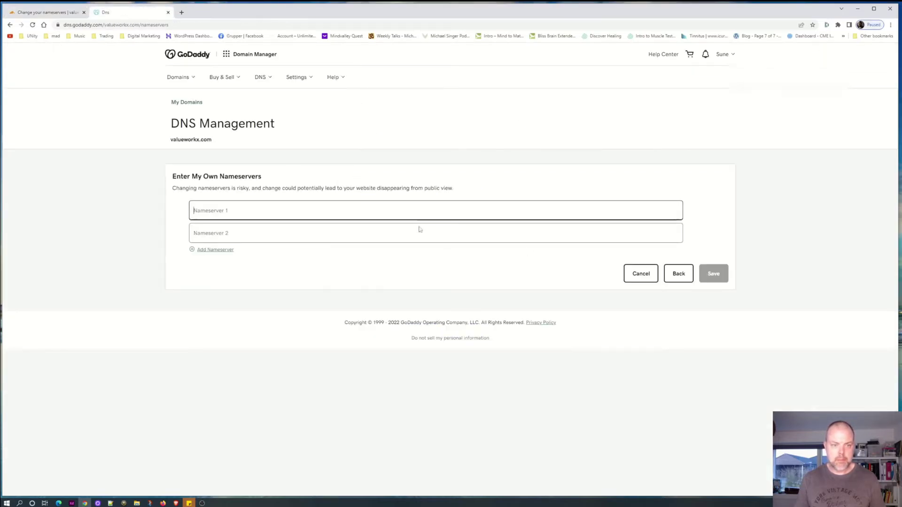
{"action": "key", "text": "ctrl+v"}
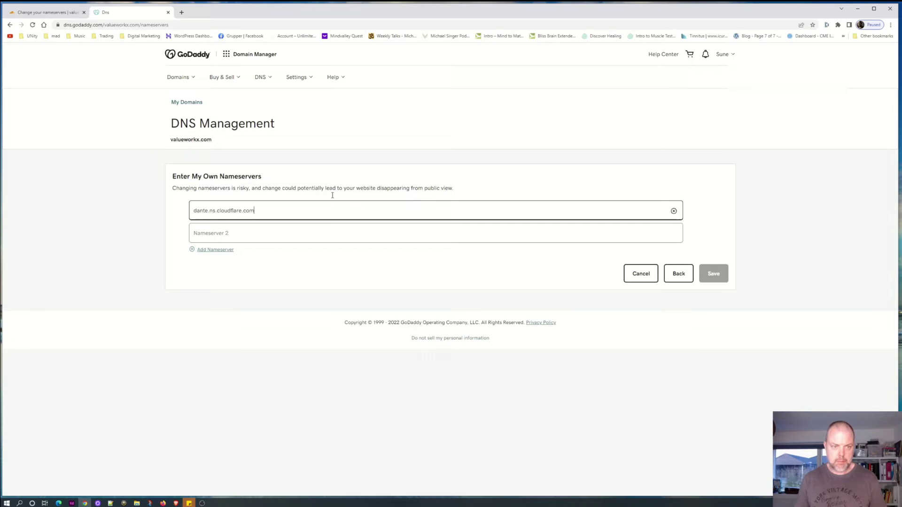
{"action": "left_click", "coordinate": [61, 14]}
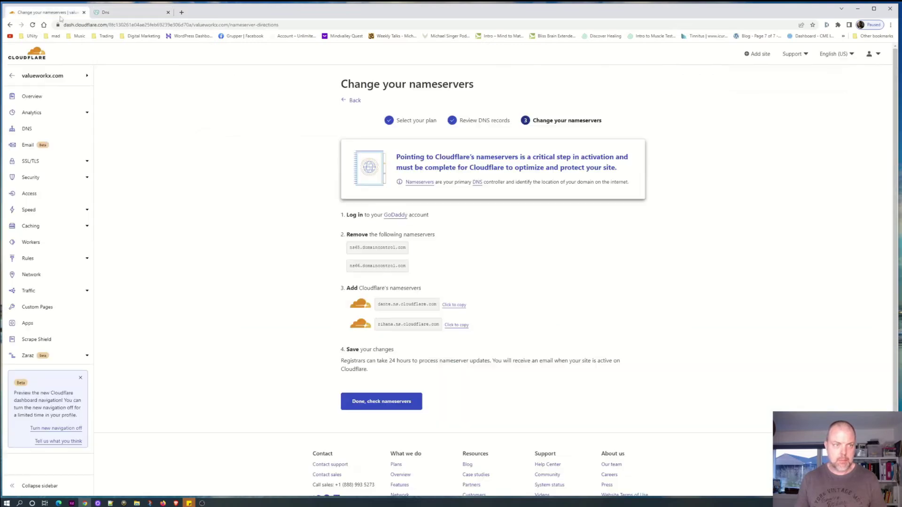
{"action": "left_click", "coordinate": [455, 325]}
{"action": "left_click", "coordinate": [123, 14]}
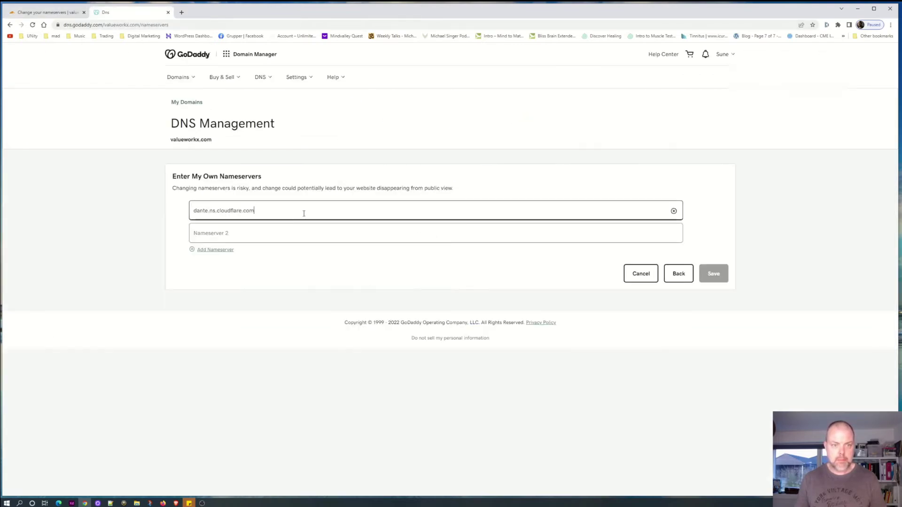
{"action": "left_click", "coordinate": [281, 231]}
{"action": "key", "text": "ctrl+v"}
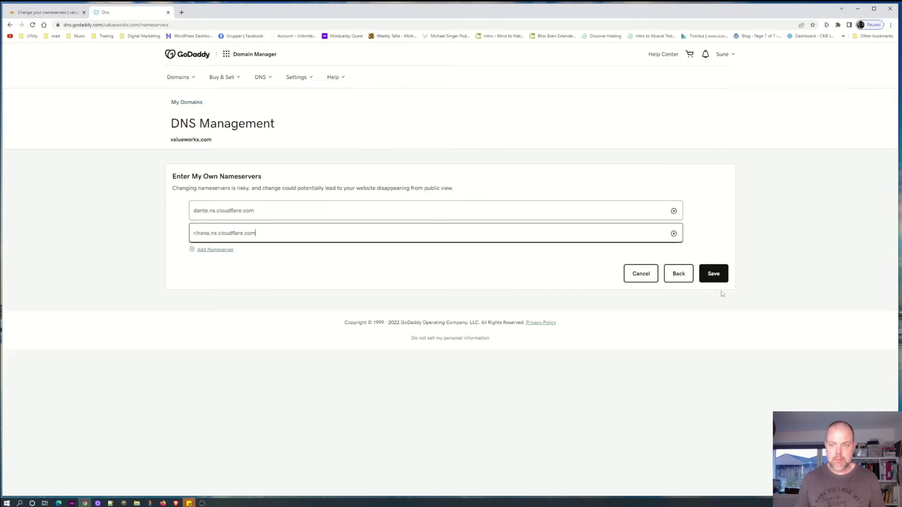
{"action": "left_click", "coordinate": [713, 275]}
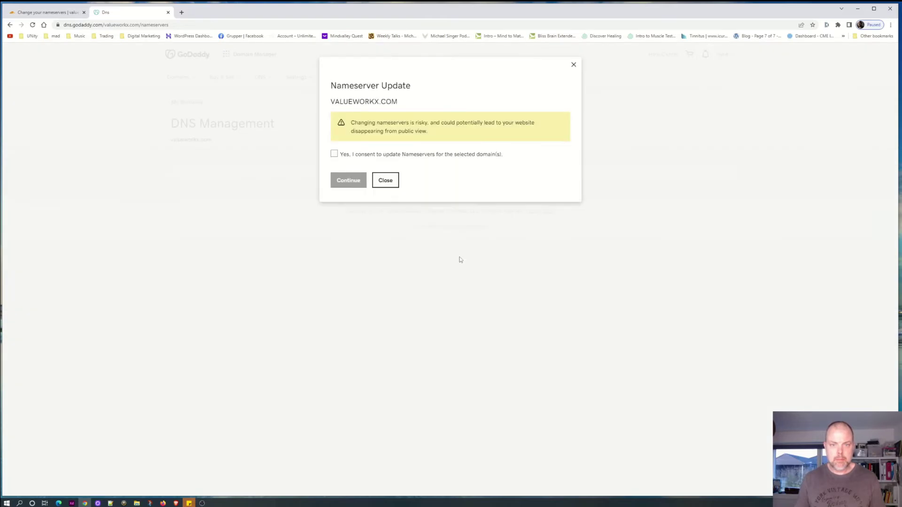
- Consent to and confirm the nameserver update for valueworkx.com
{"action": "left_click", "coordinate": [334, 154]}
{"action": "left_click", "coordinate": [355, 185]}
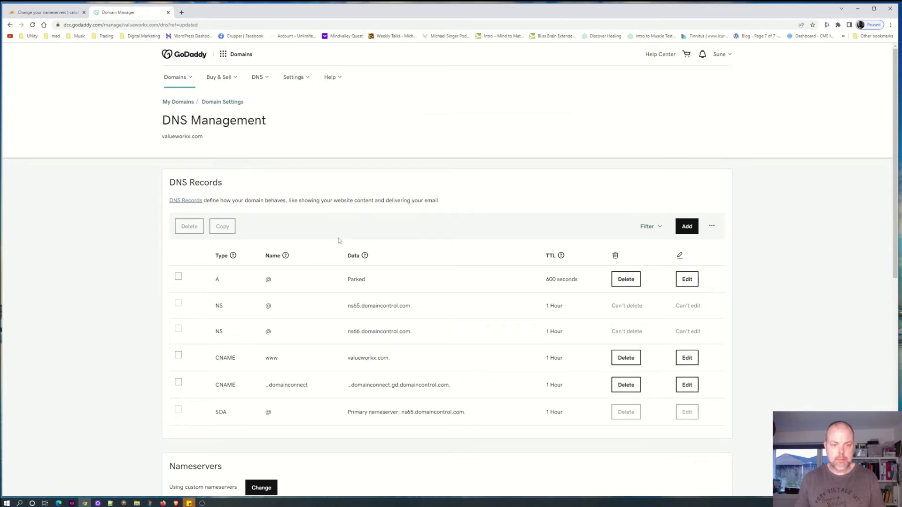
{"action": "scroll", "coordinate": [320, 242], "scroll_direction": "down", "scroll_amount": 3}
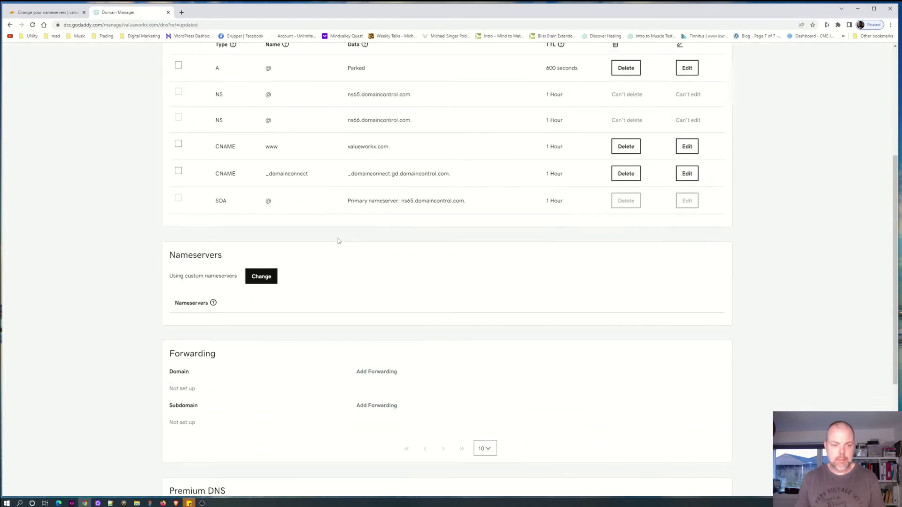
{"action": "mouse_move", "coordinate": [213, 303]}
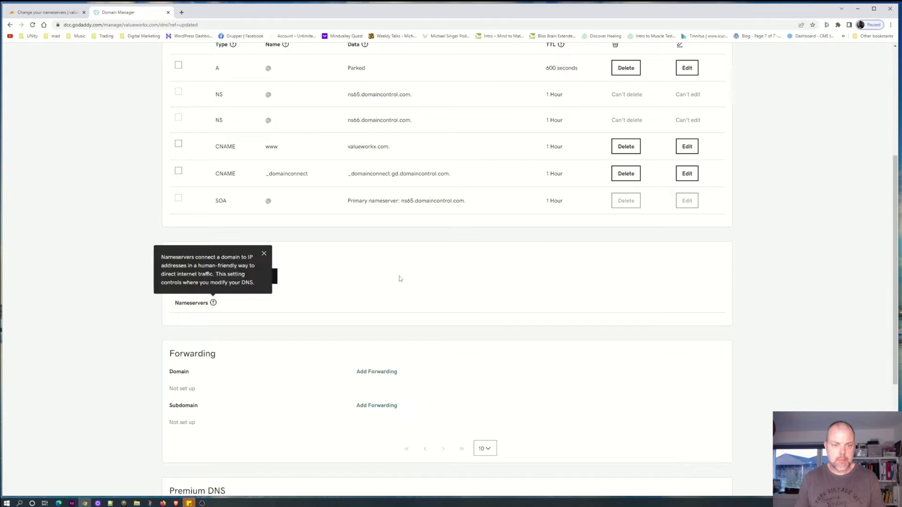
{"action": "scroll", "coordinate": [397, 280], "scroll_direction": "up", "scroll_amount": 3}
{"action": "scroll", "coordinate": [396, 280], "scroll_direction": "down", "scroll_amount": 6}
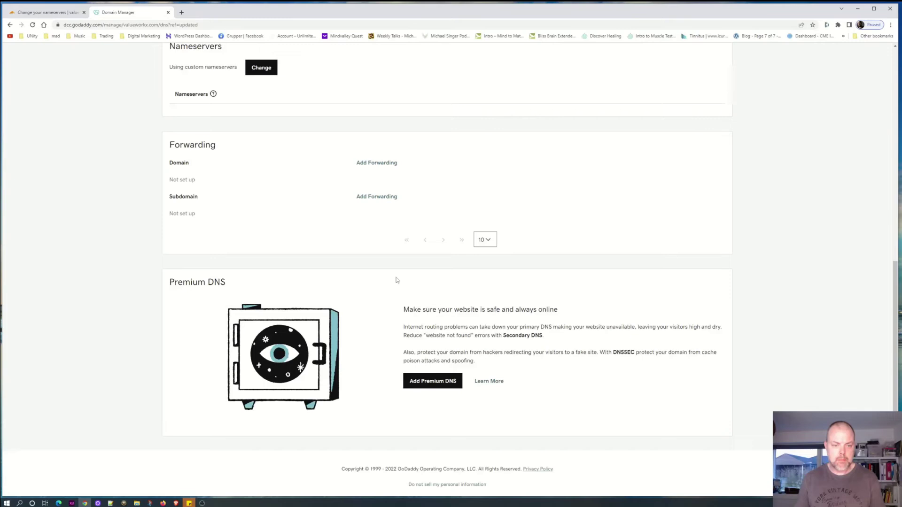
{"action": "scroll", "coordinate": [396, 280], "scroll_direction": "up", "scroll_amount": 2}
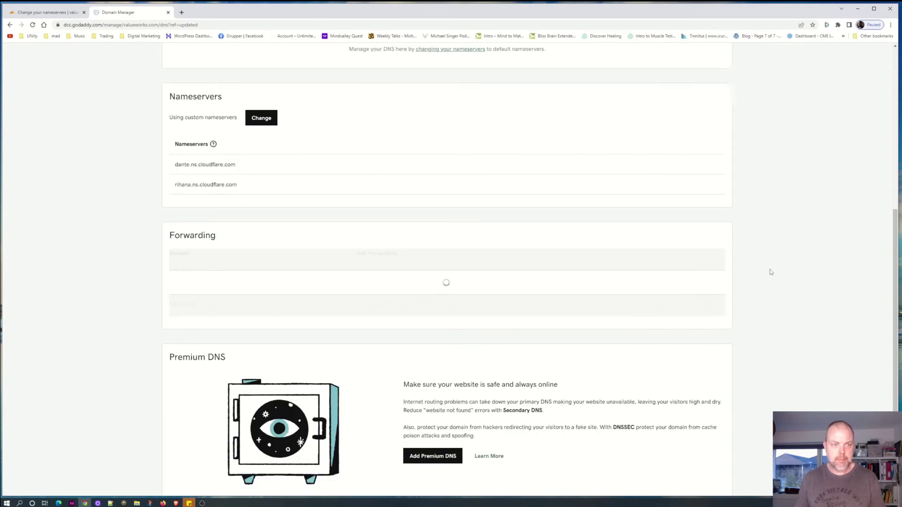
{"action": "scroll", "coordinate": [419, 194], "scroll_direction": "up", "scroll_amount": 1}
{"action": "scroll", "coordinate": [422, 197], "scroll_direction": "up", "scroll_amount": 2}
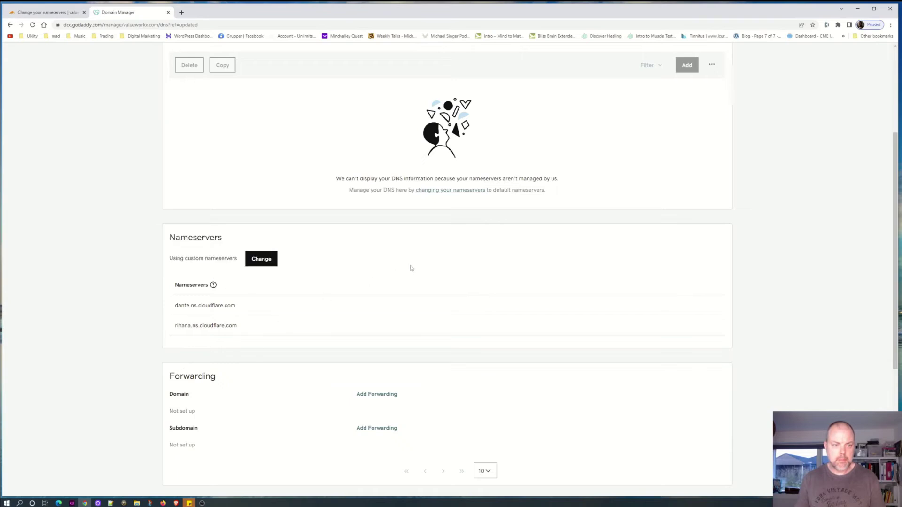
{"action": "scroll", "coordinate": [408, 266], "scroll_direction": "up", "scroll_amount": 2}
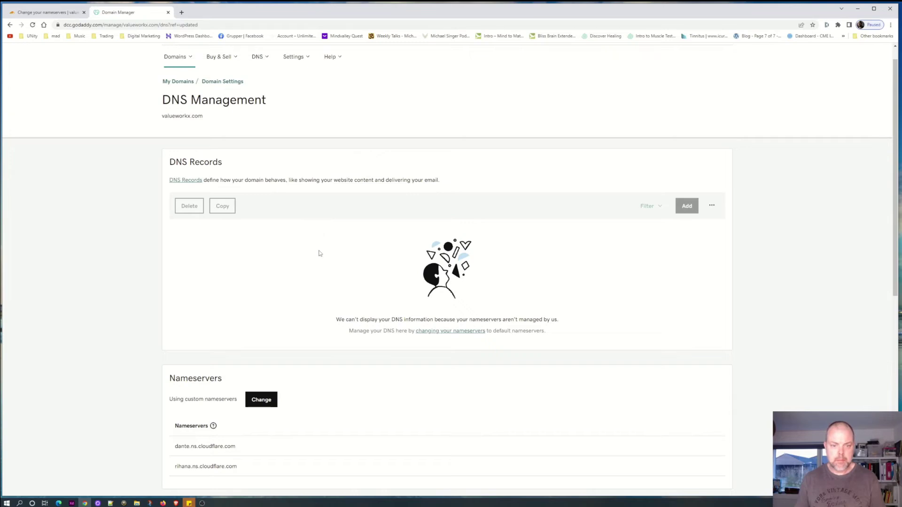
{"action": "scroll", "coordinate": [298, 265], "scroll_direction": "down", "scroll_amount": 1}
{"action": "scroll", "coordinate": [298, 265], "scroll_direction": "down", "scroll_amount": 2}
{"action": "scroll", "coordinate": [298, 264], "scroll_direction": "up", "scroll_amount": 3}
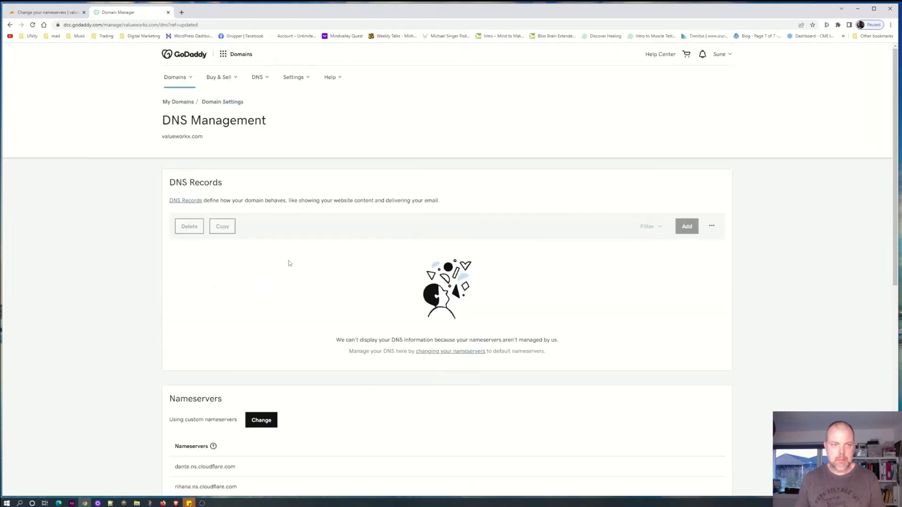
- Confirm the nameservers were changed and view the configuration recommendations for valueworkx.com
{"action": "left_click", "coordinate": [46, 12]}
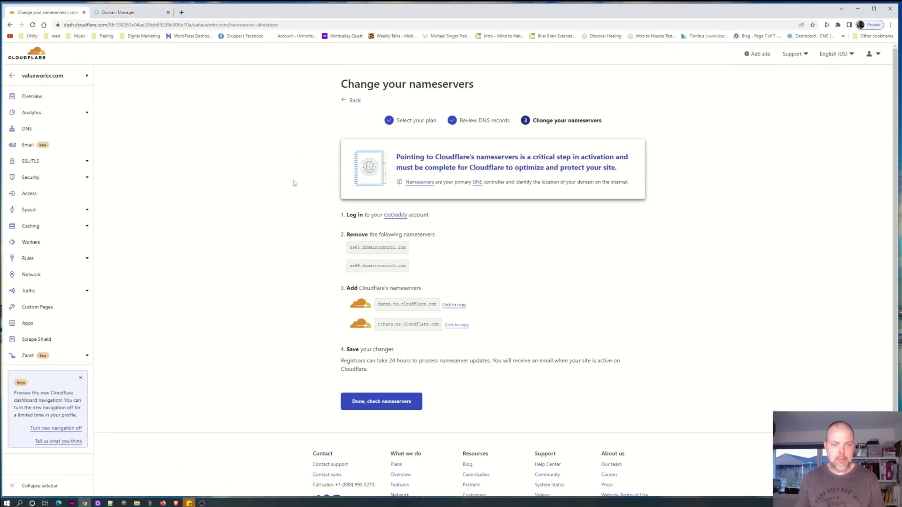
{"action": "left_click", "coordinate": [397, 403]}
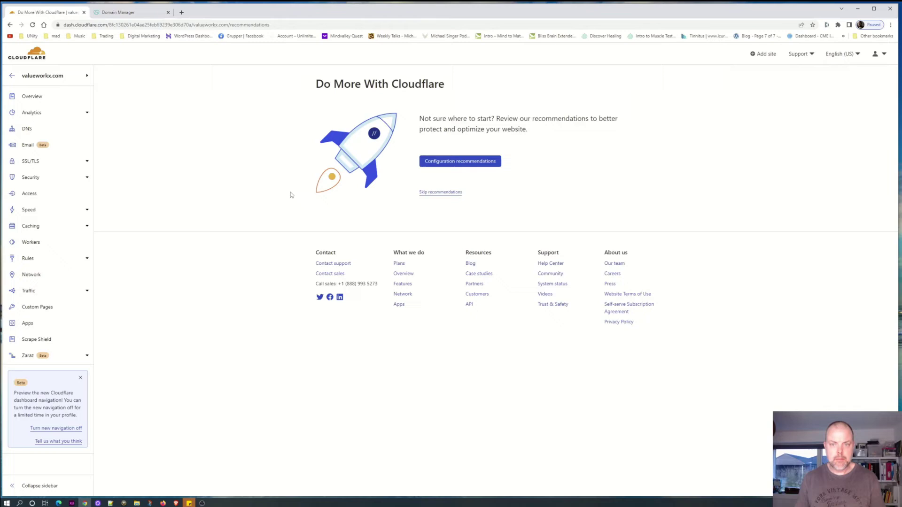
{"action": "mouse_move", "coordinate": [355, 153]}
{"action": "left_click", "coordinate": [450, 164]}
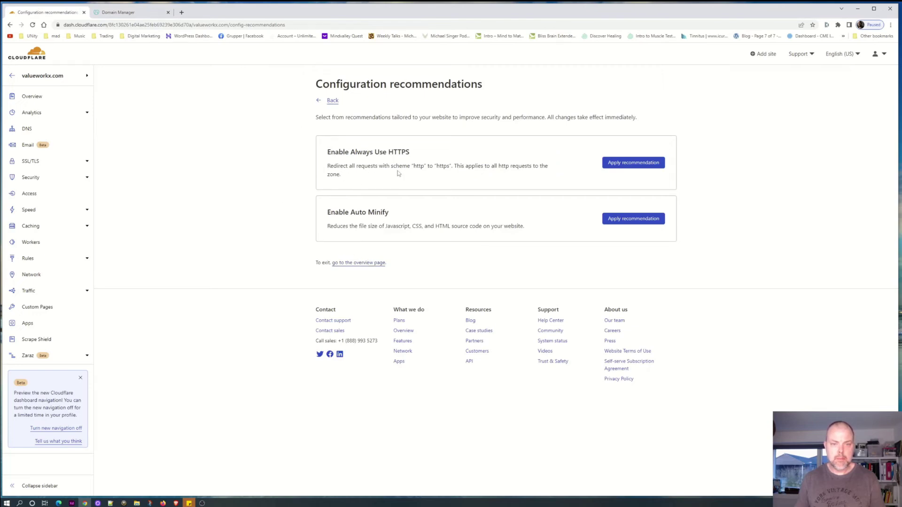
- Apply the Always Use HTTPS and Auto Minify recommendations and return to the valueworkx.com overview
{"action": "left_click", "coordinate": [627, 164]}
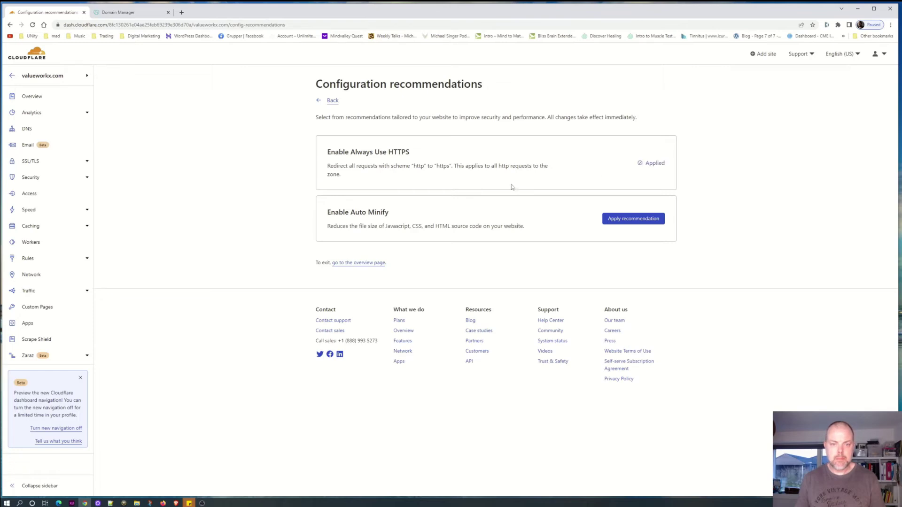
{"action": "left_click", "coordinate": [633, 219]}
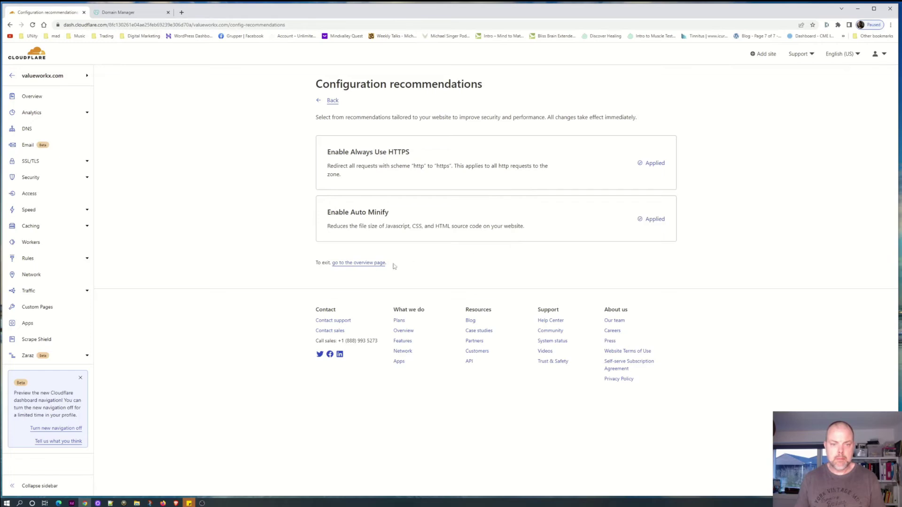
{"action": "left_click", "coordinate": [368, 263]}
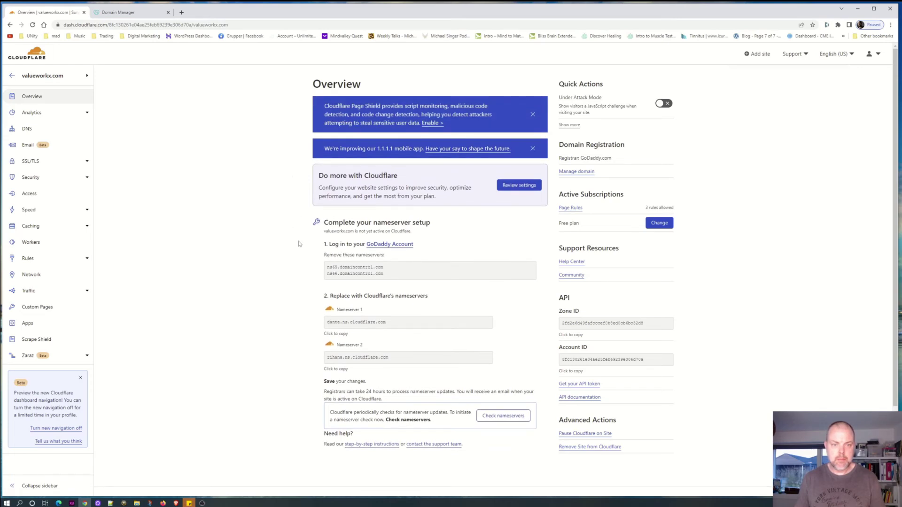
{"action": "scroll", "coordinate": [419, 244], "scroll_direction": "down", "scroll_amount": 2}
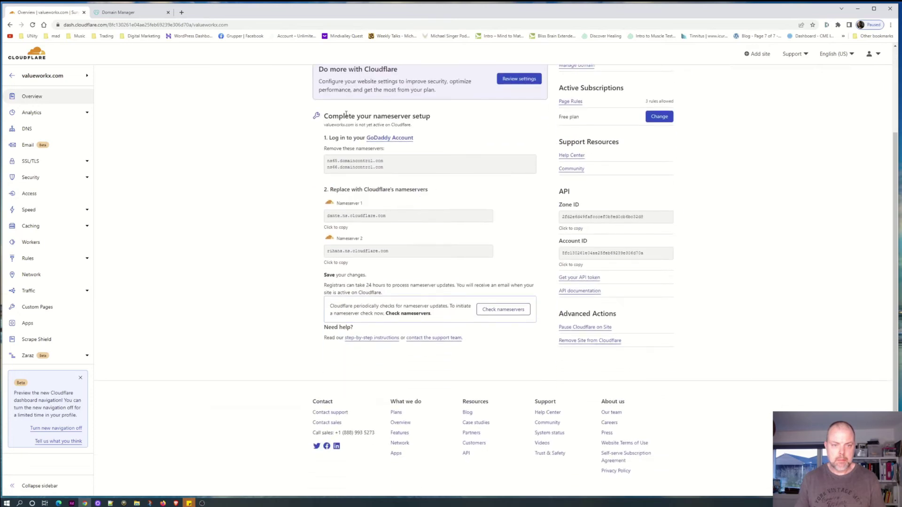
- Trigger a nameserver check for valueworkx.com, then return to GoDaddy's My Domains list
{"action": "left_click", "coordinate": [502, 315]}
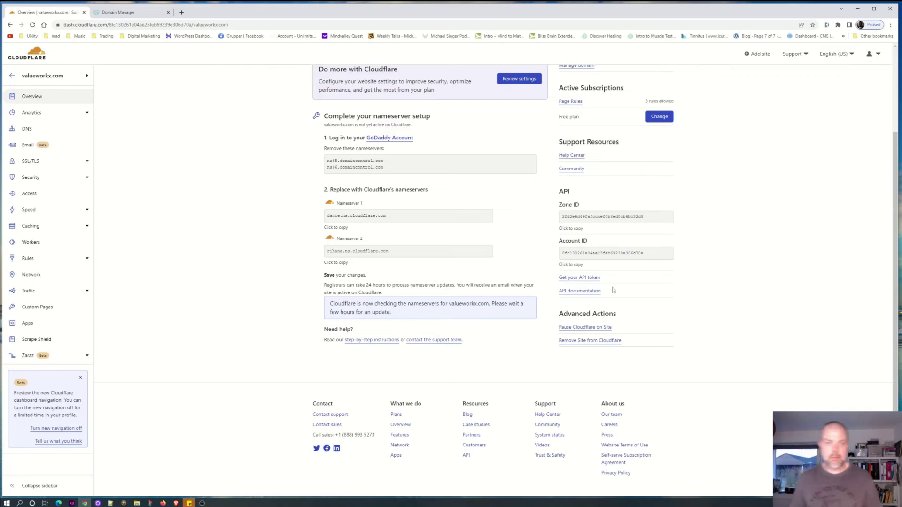
{"action": "left_click", "coordinate": [118, 12]}
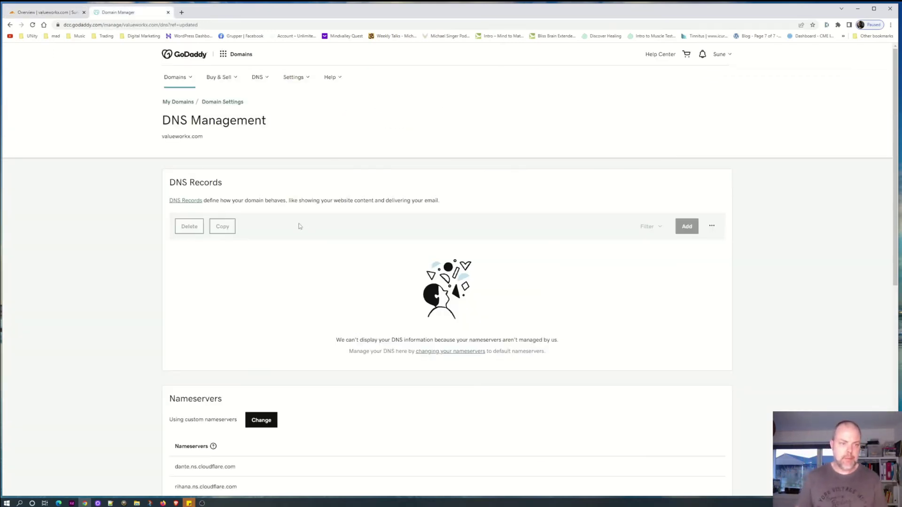
{"action": "left_click", "coordinate": [178, 102]}
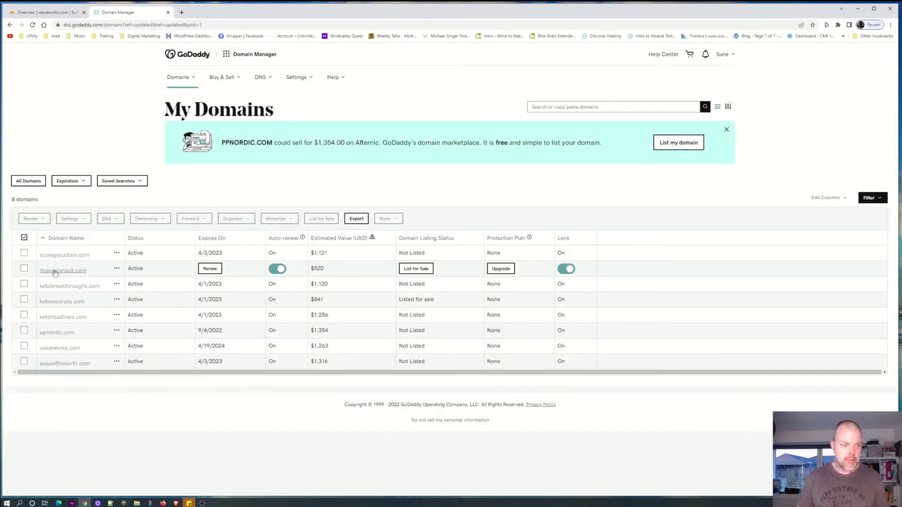
- Open GoDaddy's DNS Management for itvalueconsult.com from the domains list
{"action": "left_click", "coordinate": [55, 272]}
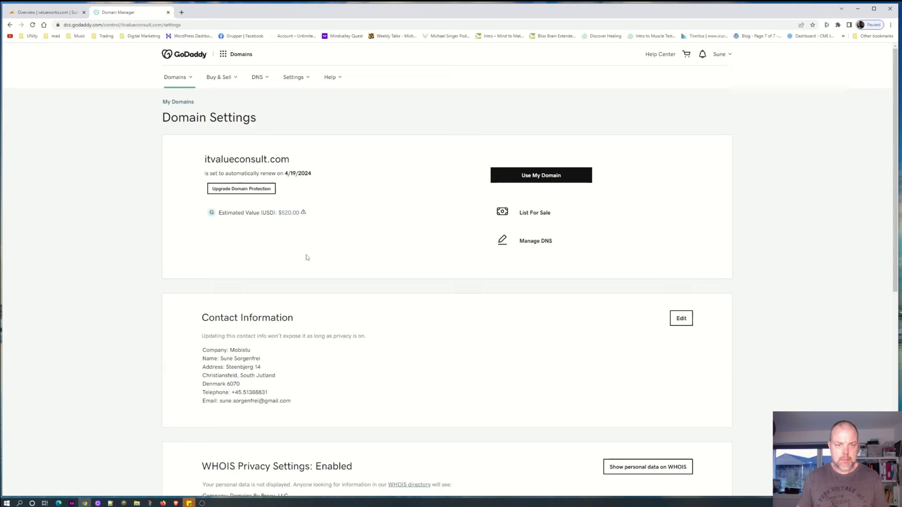
{"action": "scroll", "coordinate": [346, 204], "scroll_direction": "down", "scroll_amount": 3}
{"action": "scroll", "coordinate": [347, 205], "scroll_direction": "down", "scroll_amount": 2}
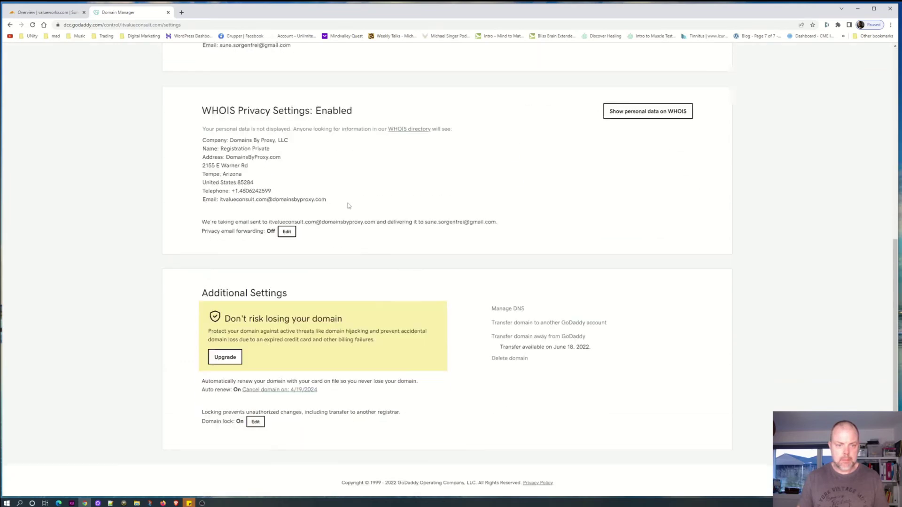
{"action": "scroll", "coordinate": [345, 206], "scroll_direction": "up", "scroll_amount": 5}
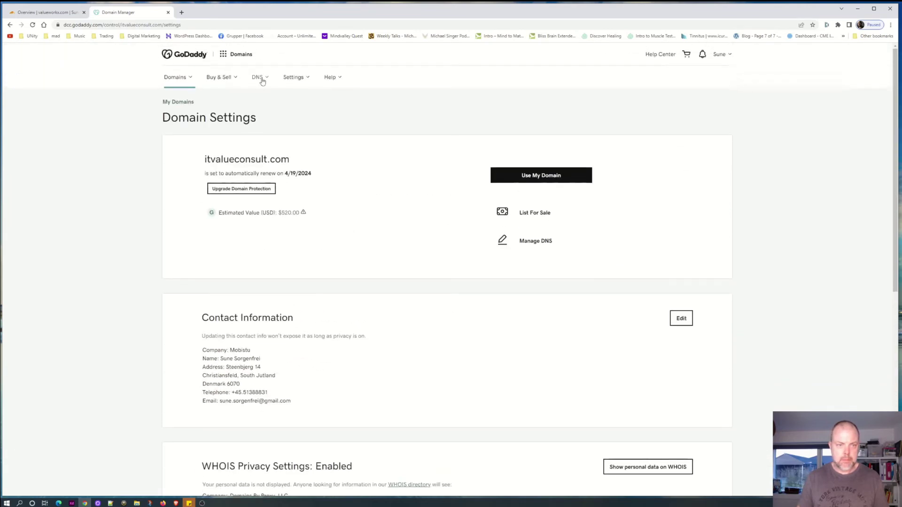
{"action": "left_click", "coordinate": [260, 78]}
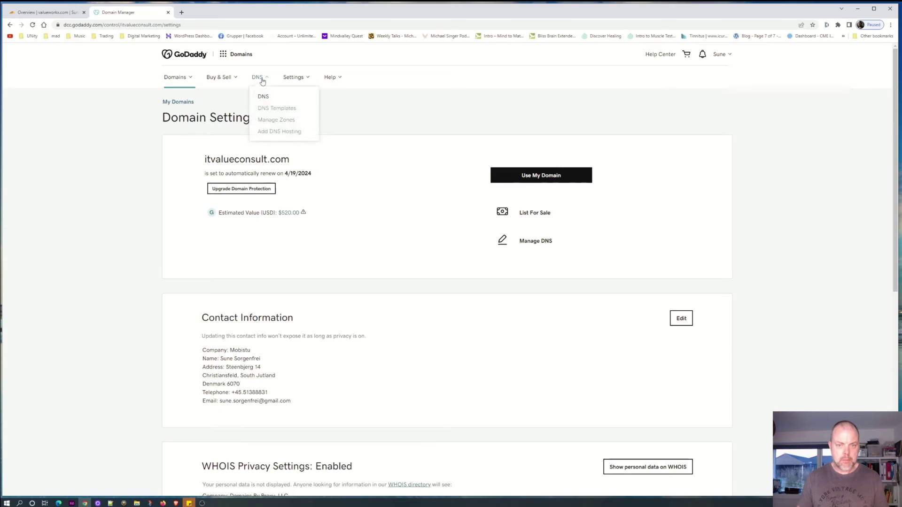
{"action": "left_click", "coordinate": [529, 241]}
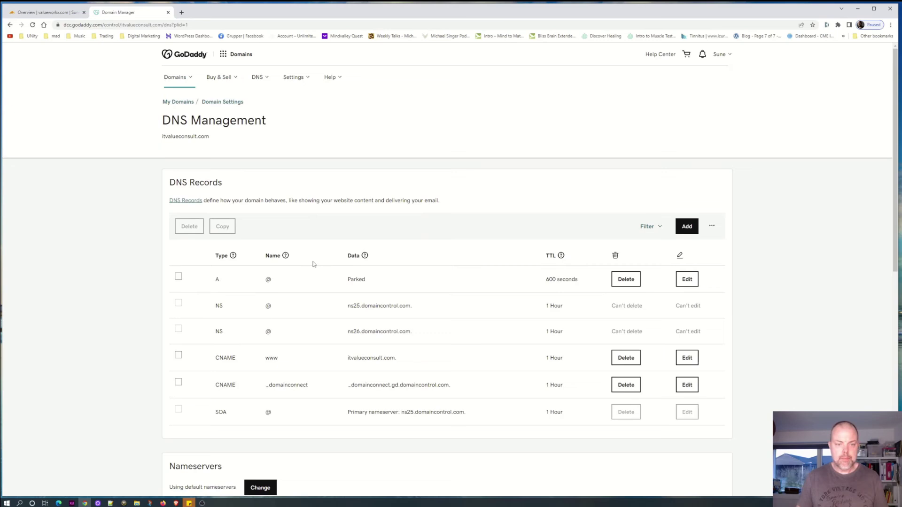
{"action": "scroll", "coordinate": [313, 264], "scroll_direction": "down", "scroll_amount": 2}
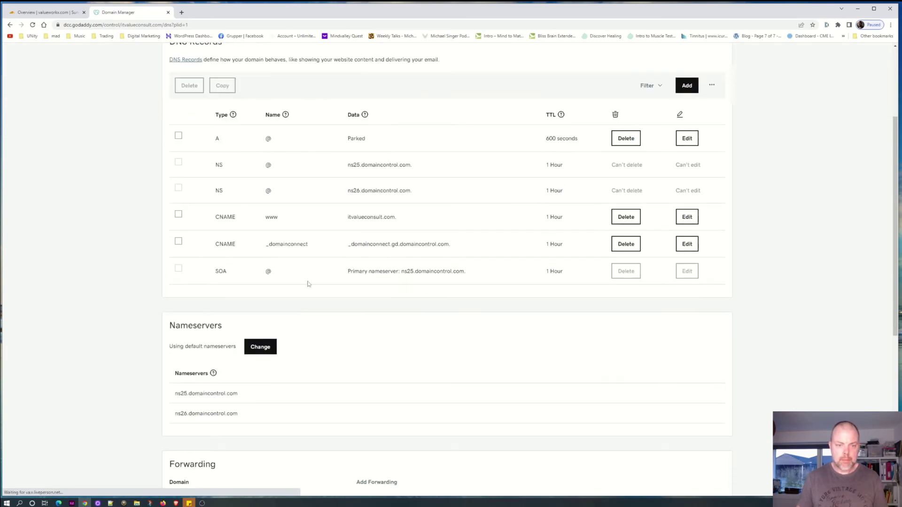
{"action": "scroll", "coordinate": [307, 284], "scroll_direction": "down", "scroll_amount": 3}
- Start changing itvalueconsult.com's nameservers, choosing to enter custom nameservers
{"action": "left_click", "coordinate": [260, 138]}
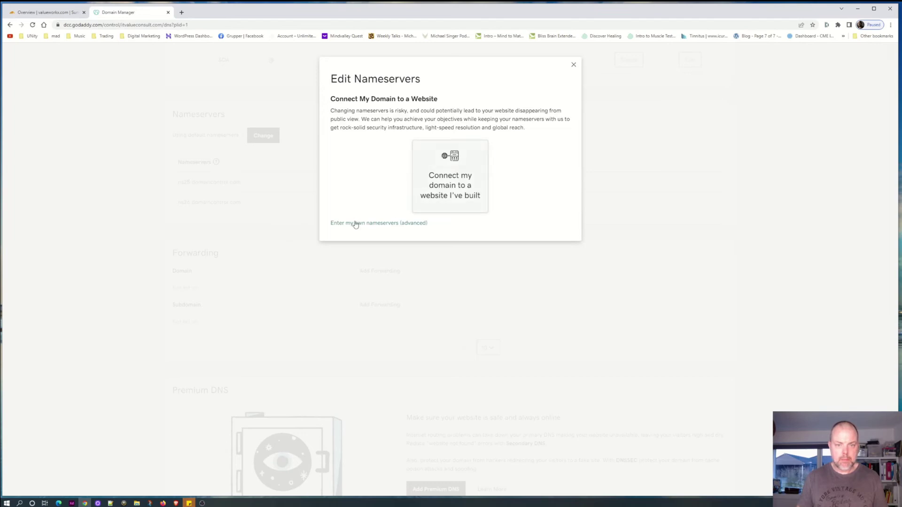
{"action": "left_click", "coordinate": [355, 223]}
- Open itvalueconsult.com's Cloudflare overview and select its first nameserver, dante.ns.cloudflare.com, to copy
{"action": "key", "text": "ctrl+shift+Tab"}
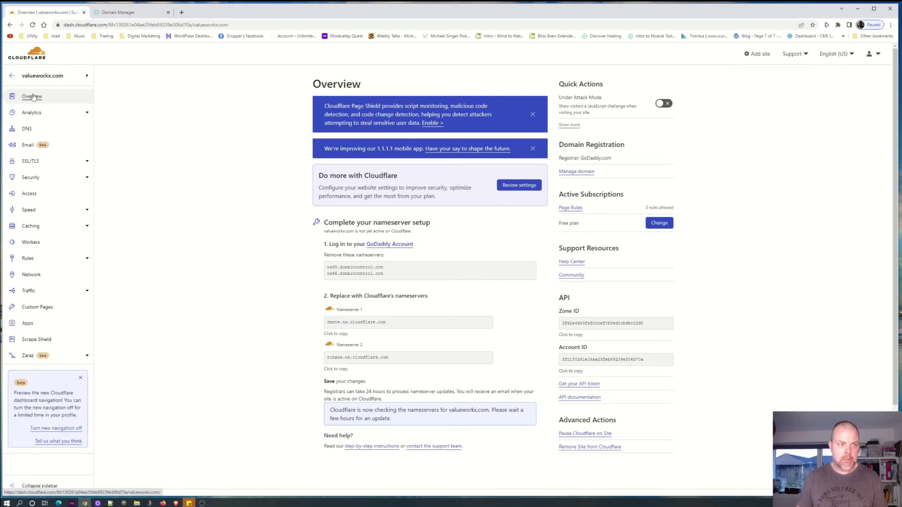
{"action": "left_click", "coordinate": [32, 96]}
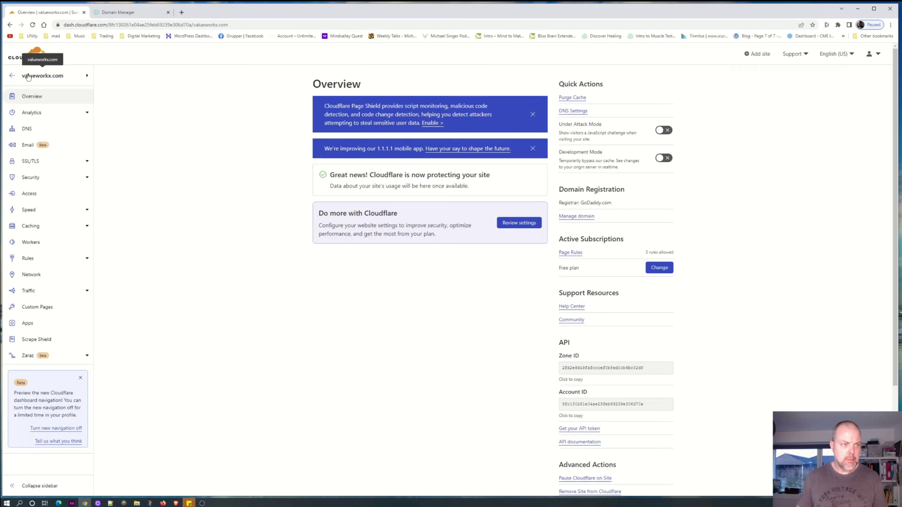
{"action": "left_click", "coordinate": [12, 75]}
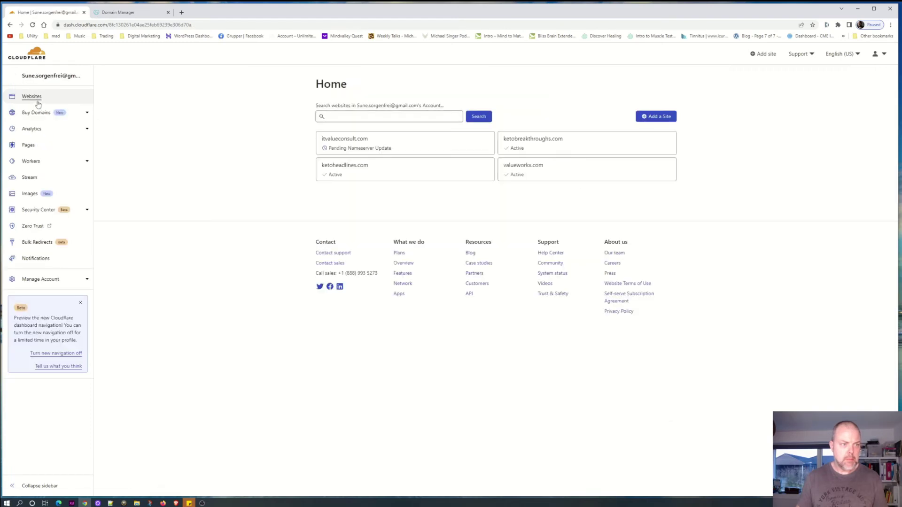
{"action": "left_click", "coordinate": [369, 145]}
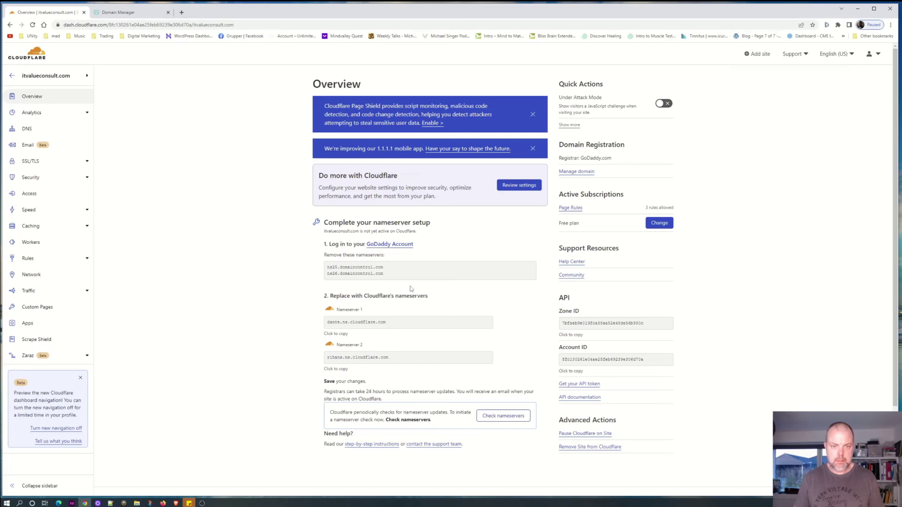
{"action": "left_click_drag", "start_coordinate": [395, 322], "coordinate": [320, 321]}
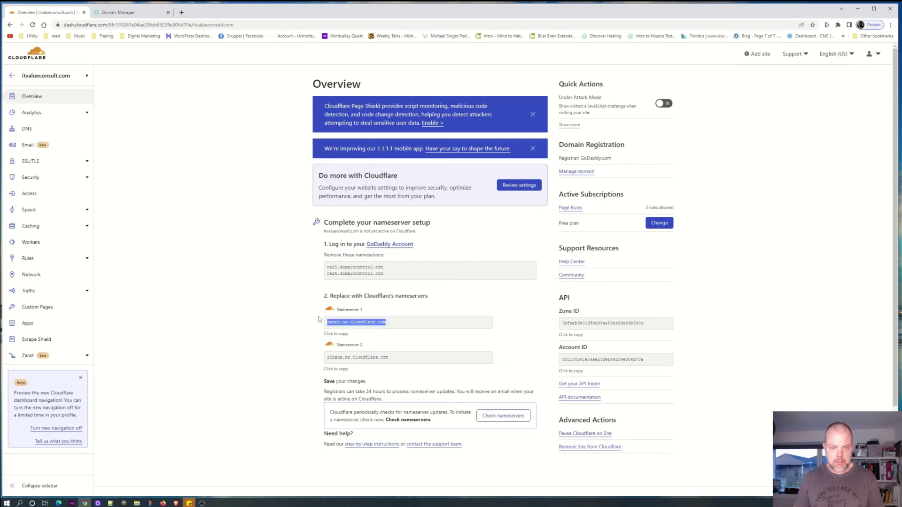
- Paste dante.ns.cloudflare.com and rihana.ns.cloudflare.com into GoDaddy's Edit Nameservers fields
{"action": "left_click", "coordinate": [119, 14]}
{"action": "type", "text": "dante.ns.cloudflare.com"}
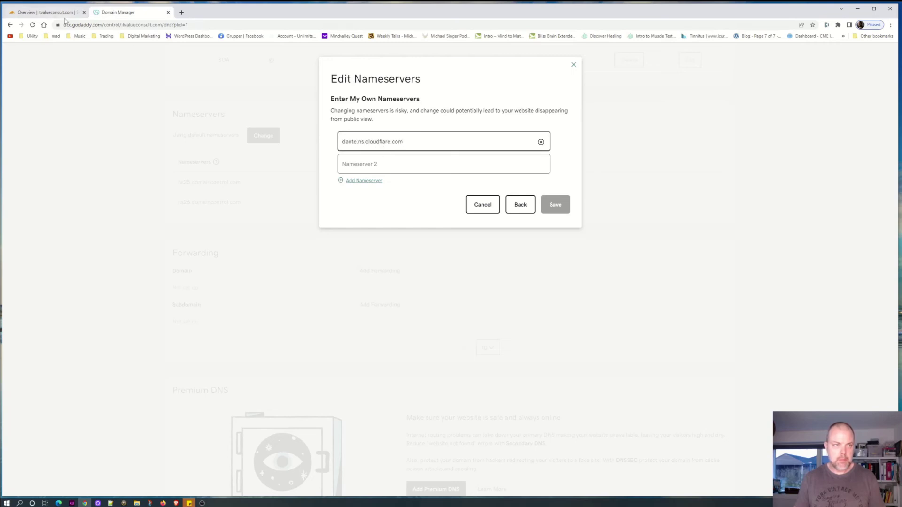
{"action": "left_click", "coordinate": [50, 12]}
{"action": "left_click", "coordinate": [377, 358]}
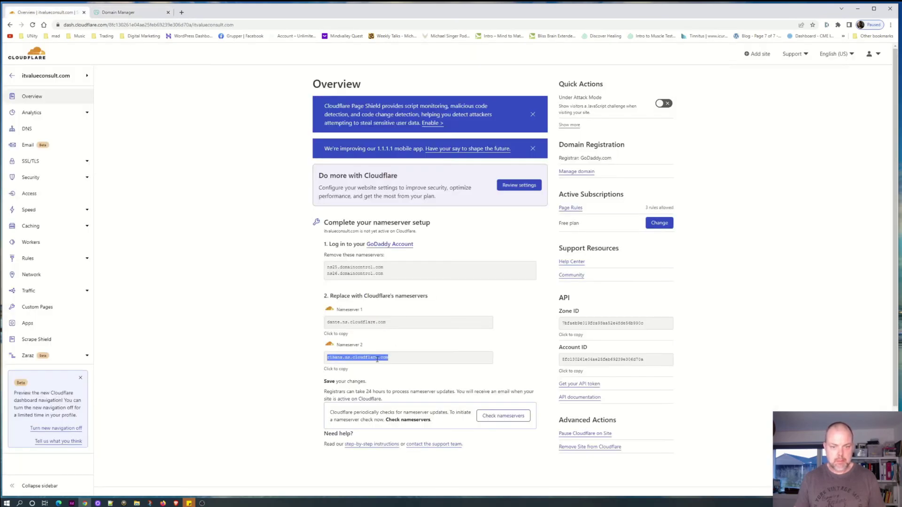
{"action": "left_click", "coordinate": [129, 14]}
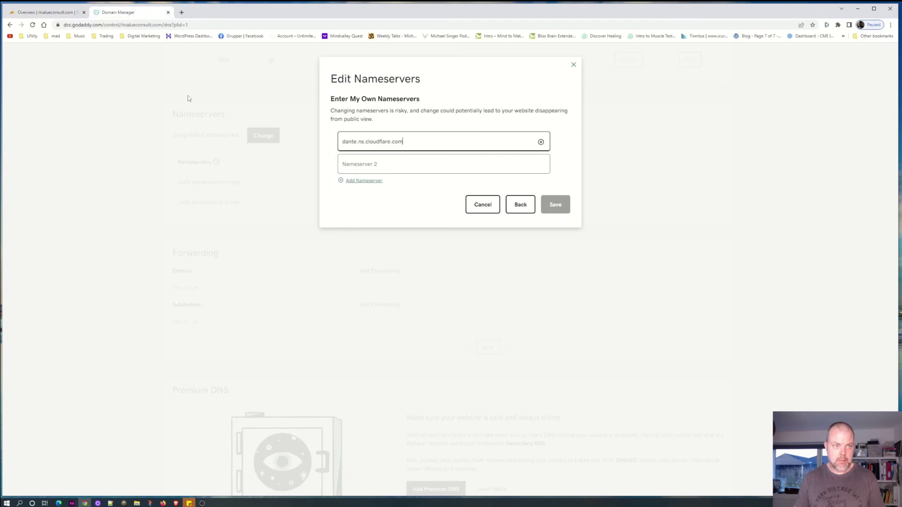
{"action": "left_click", "coordinate": [383, 171]}
{"action": "type", "text": "rihana.ns.cloudflare.com"}
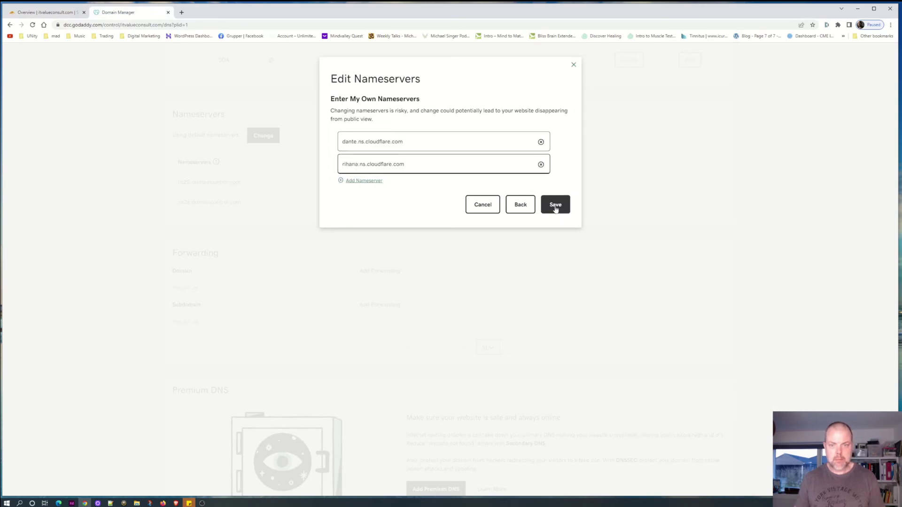
- Save the new nameservers with consent, dismiss the update notice and close the GoDaddy Domain Manager
{"action": "left_click", "coordinate": [554, 205]}
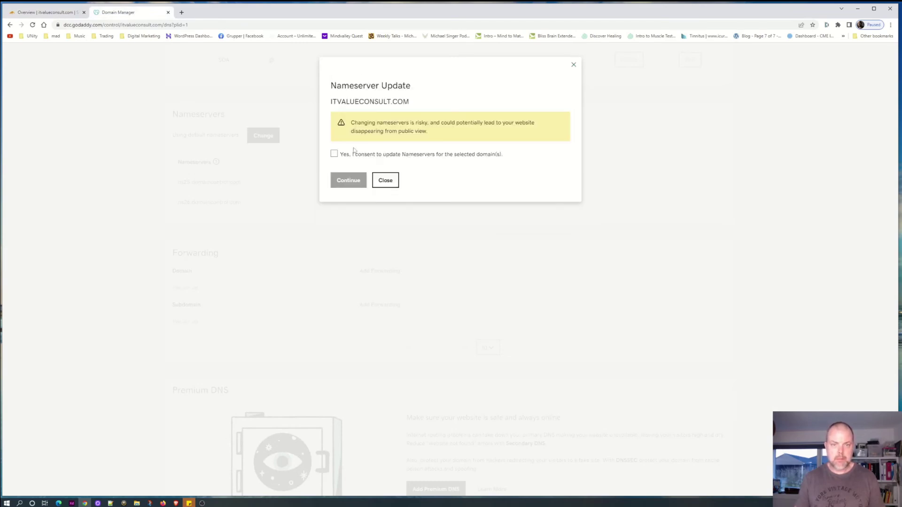
{"action": "left_click", "coordinate": [333, 154]}
{"action": "left_click", "coordinate": [348, 181]}
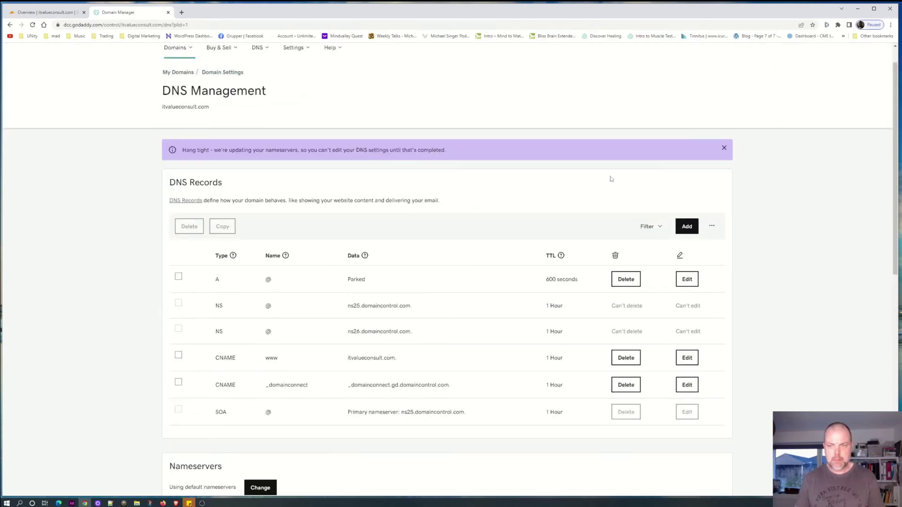
{"action": "left_click", "coordinate": [724, 149]}
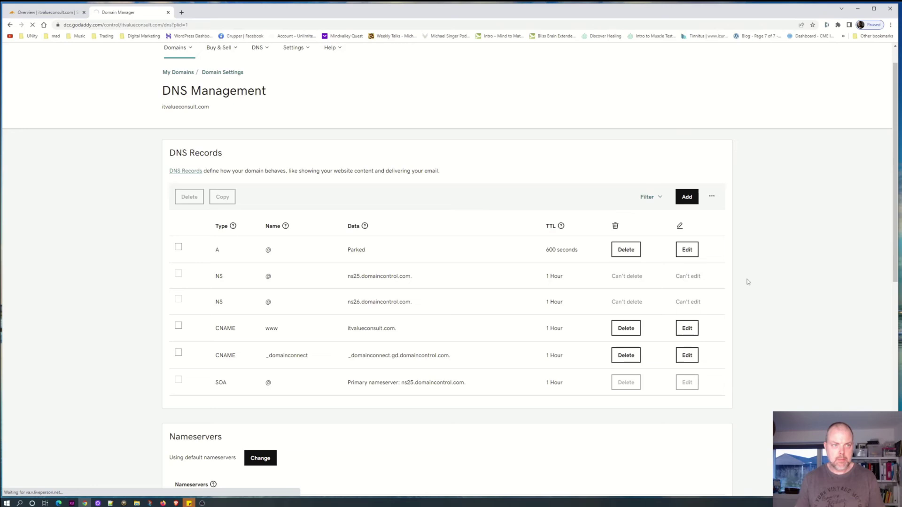
{"action": "scroll", "coordinate": [571, 270], "scroll_direction": "down", "scroll_amount": 5}
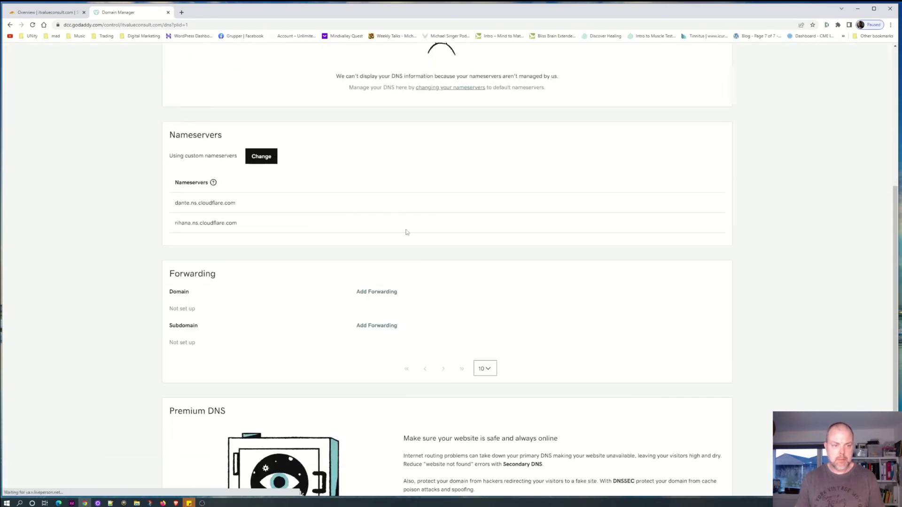
{"action": "scroll", "coordinate": [406, 232], "scroll_direction": "up", "scroll_amount": 1}
{"action": "scroll", "coordinate": [466, 244], "scroll_direction": "up", "scroll_amount": 2}
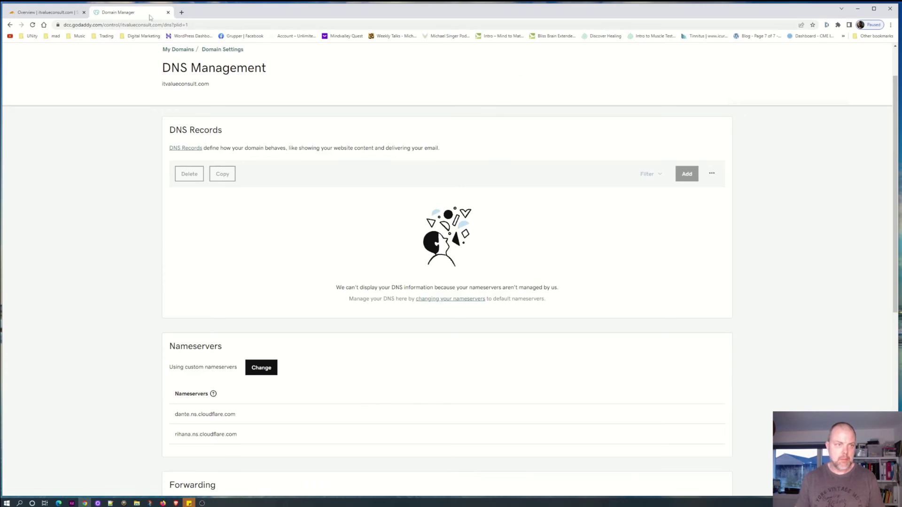
{"action": "left_click", "coordinate": [169, 11]}
{"action": "scroll", "coordinate": [263, 213], "scroll_direction": "down", "scroll_amount": 1}
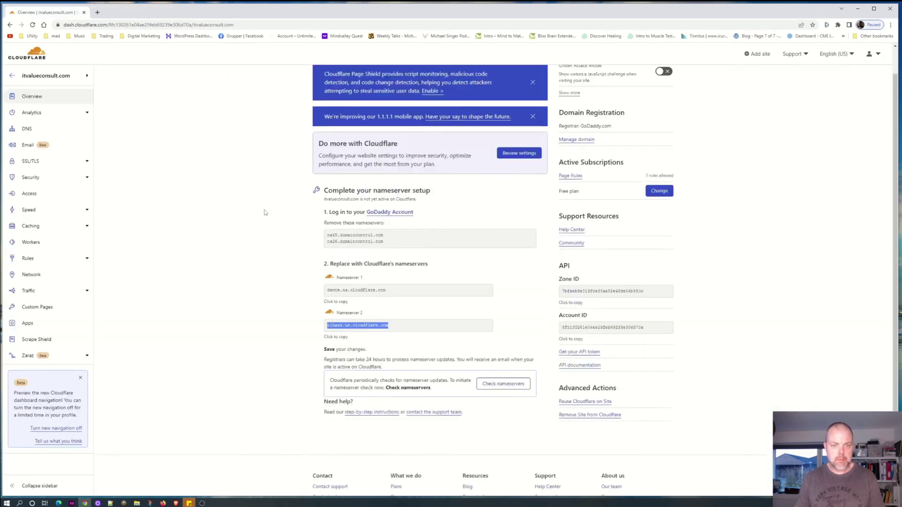
{"action": "scroll", "coordinate": [265, 213], "scroll_direction": "down", "scroll_amount": 1}
- Trigger a nameserver check for itvalueconsult.com, then open valueworkx.com's dashboard from the Cloudflare home
{"action": "left_click", "coordinate": [501, 312]}
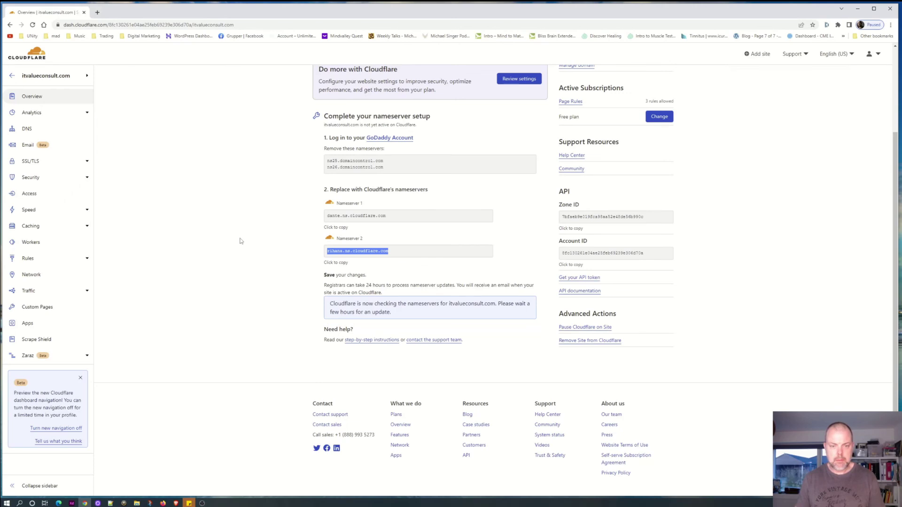
{"action": "scroll", "coordinate": [242, 270], "scroll_direction": "up", "scroll_amount": 2}
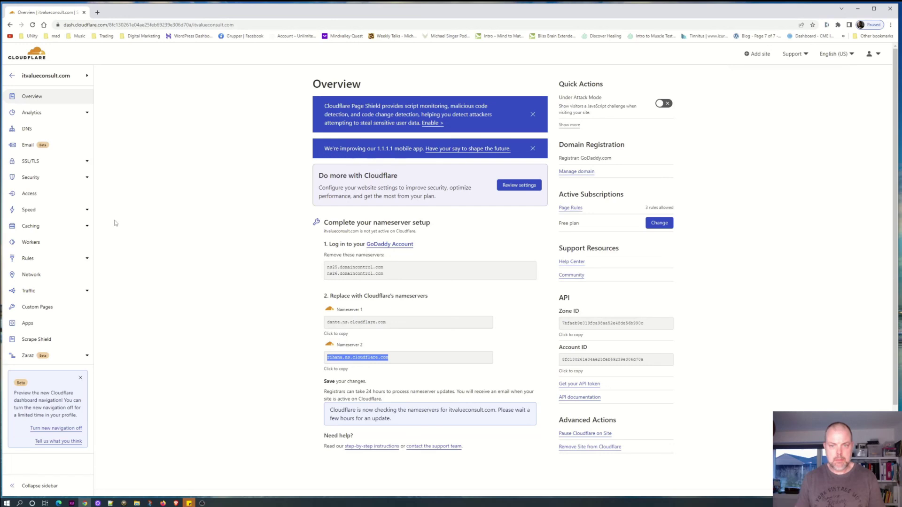
{"action": "left_click", "coordinate": [33, 99]}
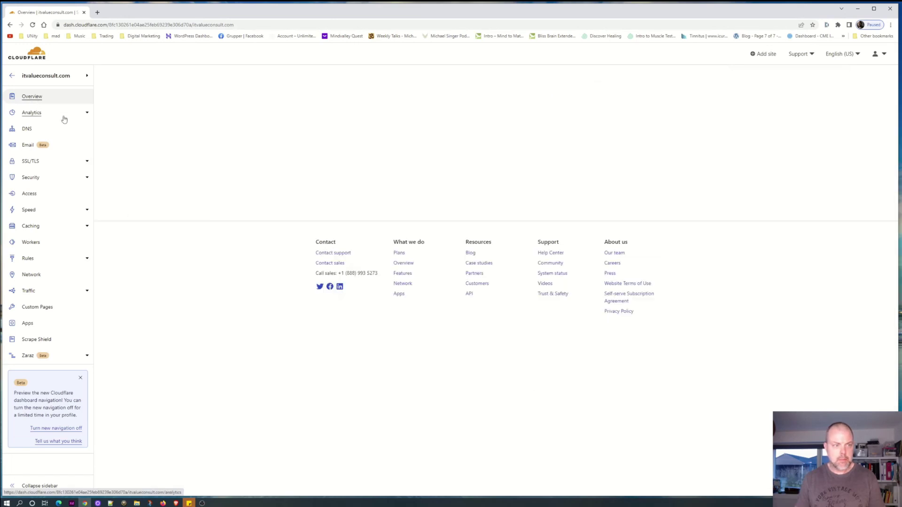
{"action": "left_click", "coordinate": [11, 78]}
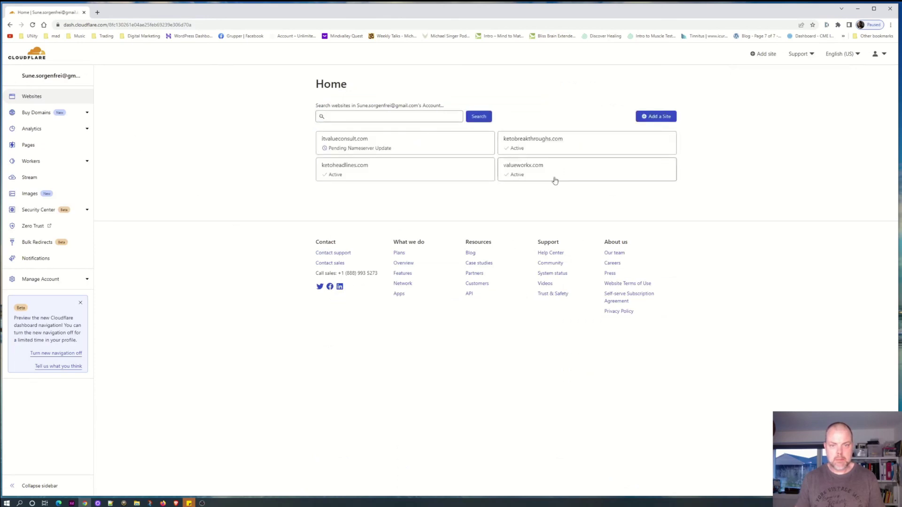
{"action": "left_click", "coordinate": [518, 167]}
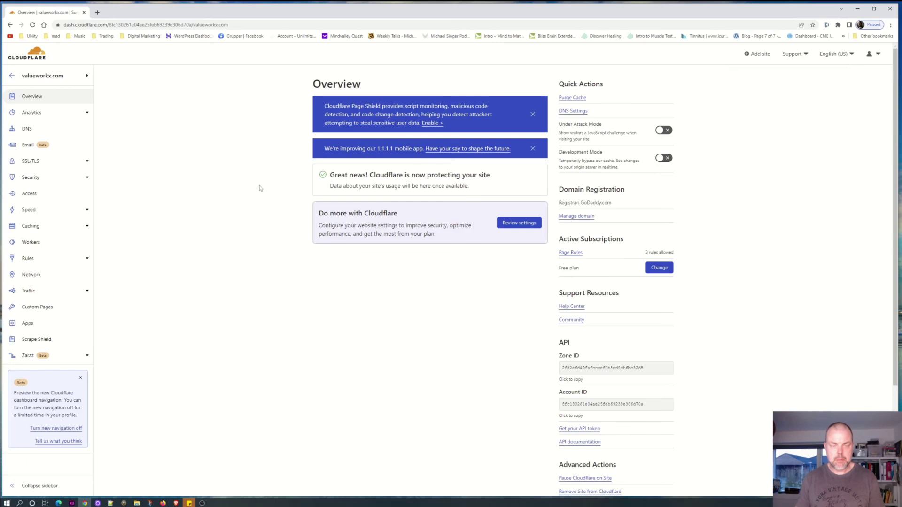
{"action": "scroll", "coordinate": [258, 188], "scroll_direction": "down", "scroll_amount": 2}
{"action": "scroll", "coordinate": [259, 188], "scroll_direction": "up", "scroll_amount": 2}
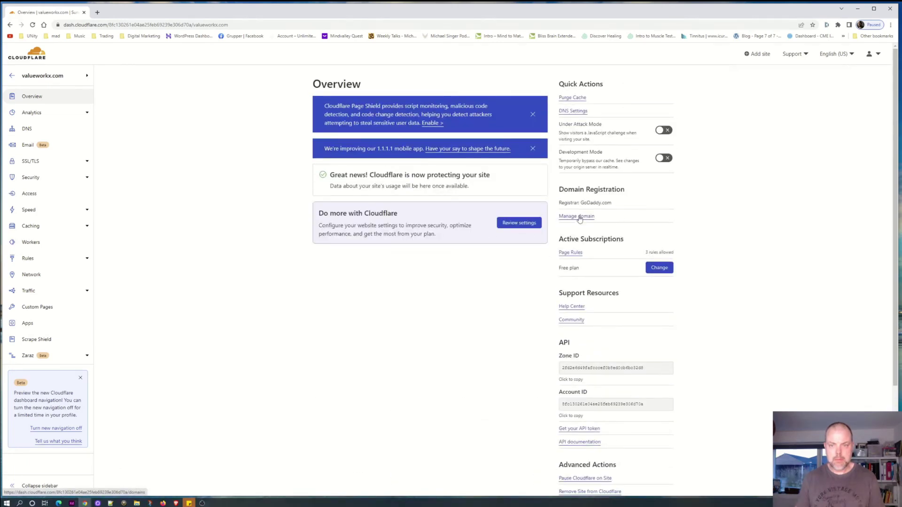
- Show valueworkx.com's DNS records and its assigned dante and rihana Cloudflare nameservers
{"action": "left_click", "coordinate": [27, 131]}
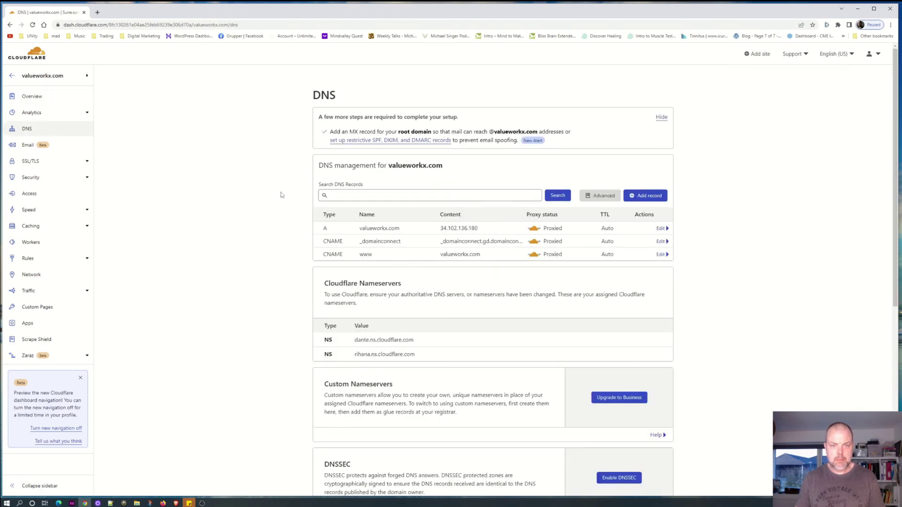
{"action": "scroll", "coordinate": [239, 241], "scroll_direction": "down", "scroll_amount": 1}
{"action": "scroll", "coordinate": [239, 241], "scroll_direction": "down", "scroll_amount": 2}
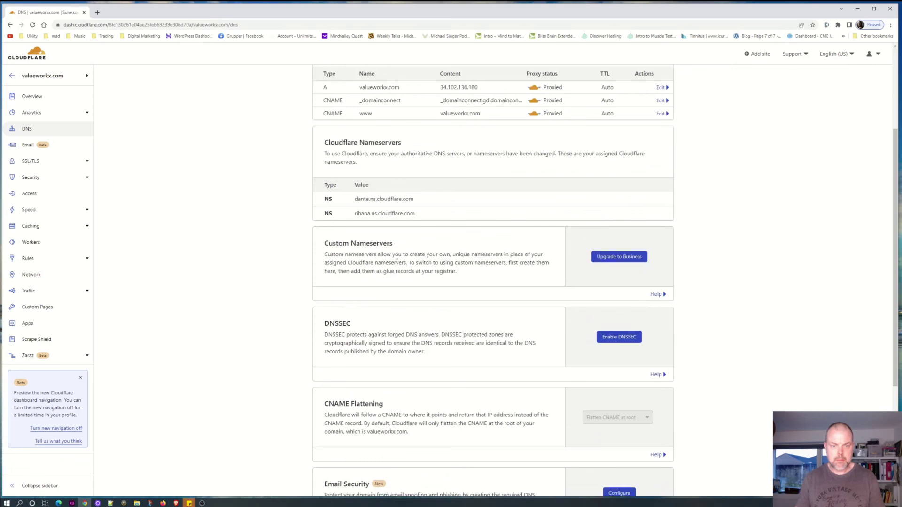
{"action": "scroll", "coordinate": [264, 205], "scroll_direction": "down", "scroll_amount": 2}
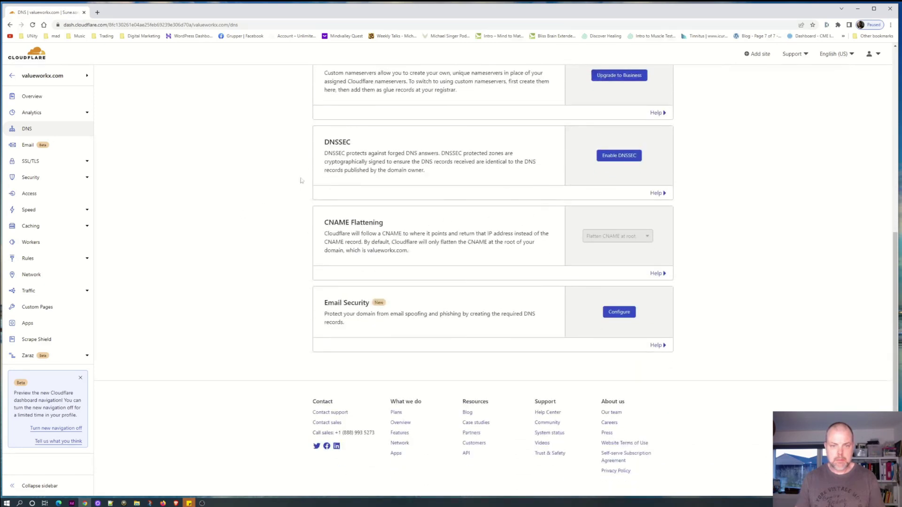
{"action": "scroll", "coordinate": [238, 262], "scroll_direction": "up", "scroll_amount": 5}
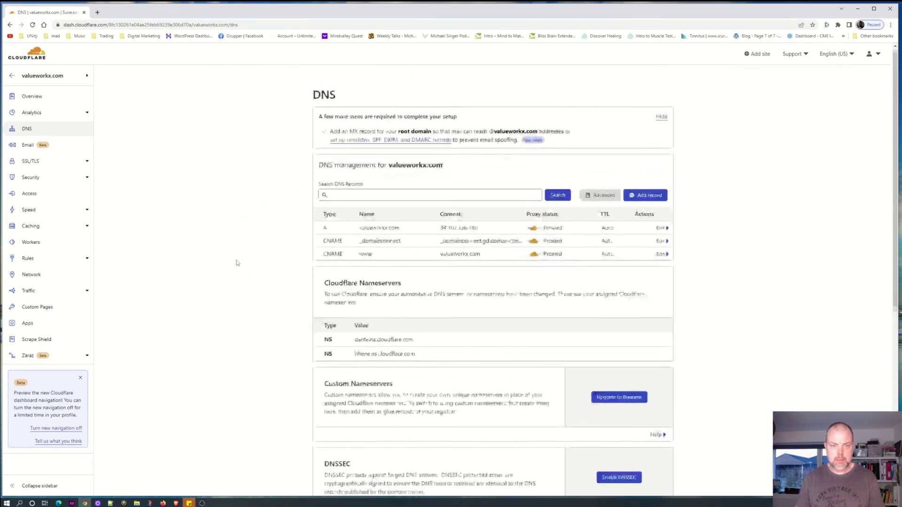